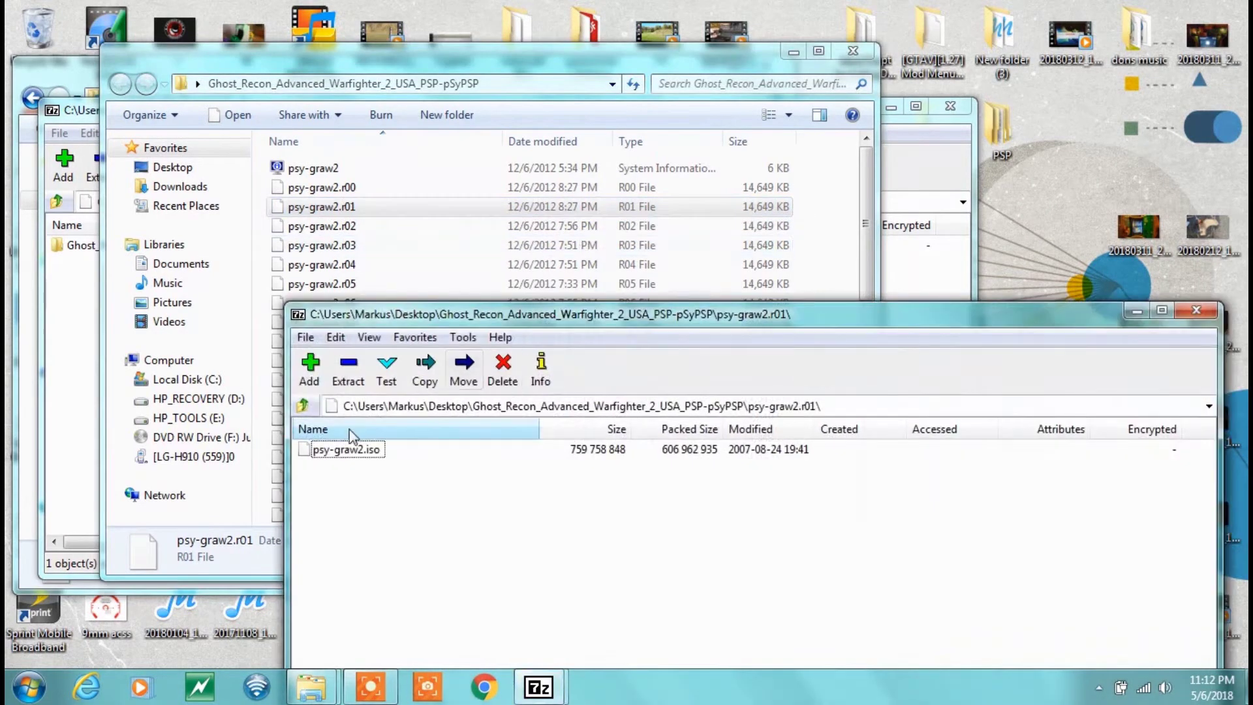
# Step: Drag psy-graw2.iso from the r01 part to the desktop, then dismiss the copy and data-error dialogs
pyautogui.moveTo(353, 457); pyautogui.dragTo(1016, 213)
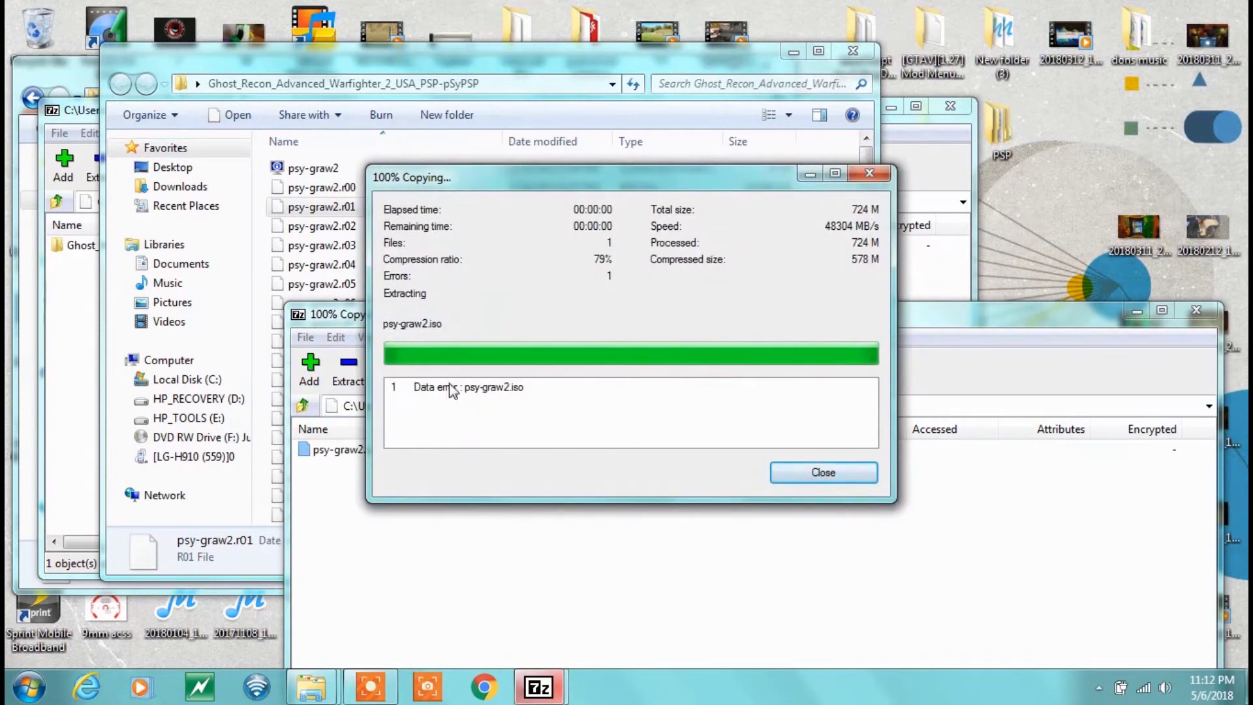
pyautogui.click(807, 472)
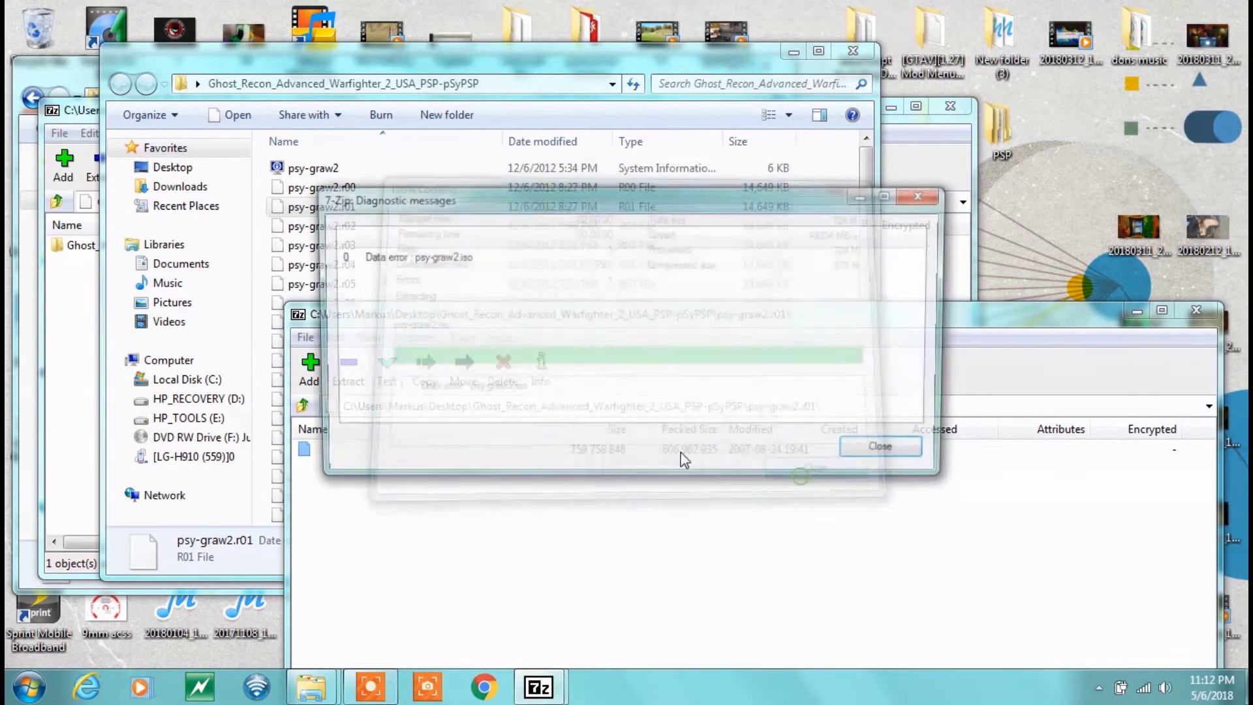
pyautogui.click(889, 452)
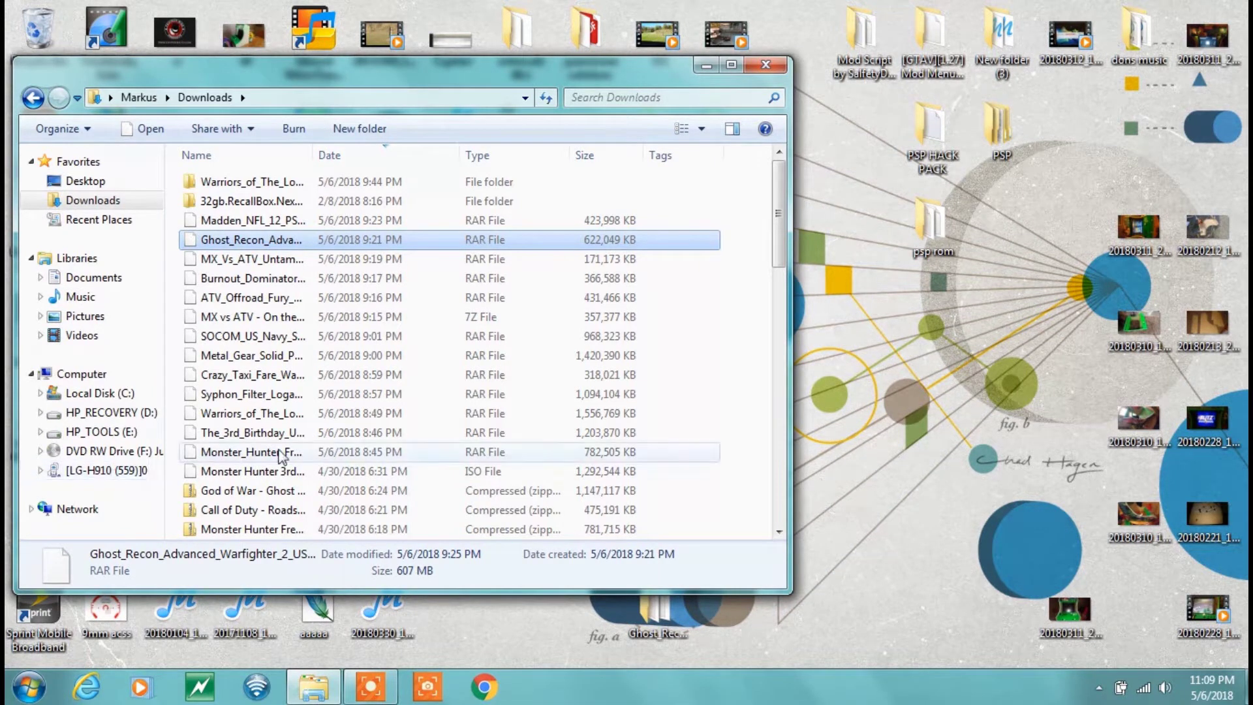
# Step: Extract the MX_Vs_ATV RAR with 7-Zip Extract Here, move its folder onto the desktop and open it
pyautogui.rightClick(285, 259)
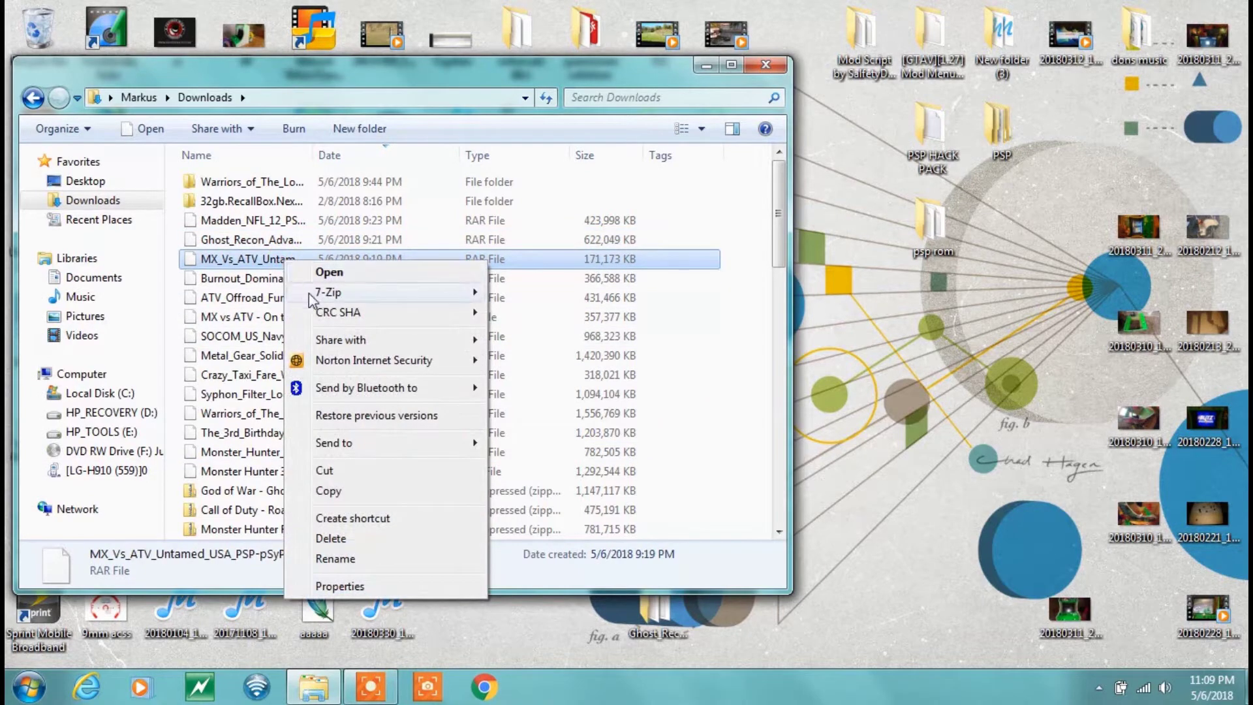
pyautogui.moveTo(313, 292)
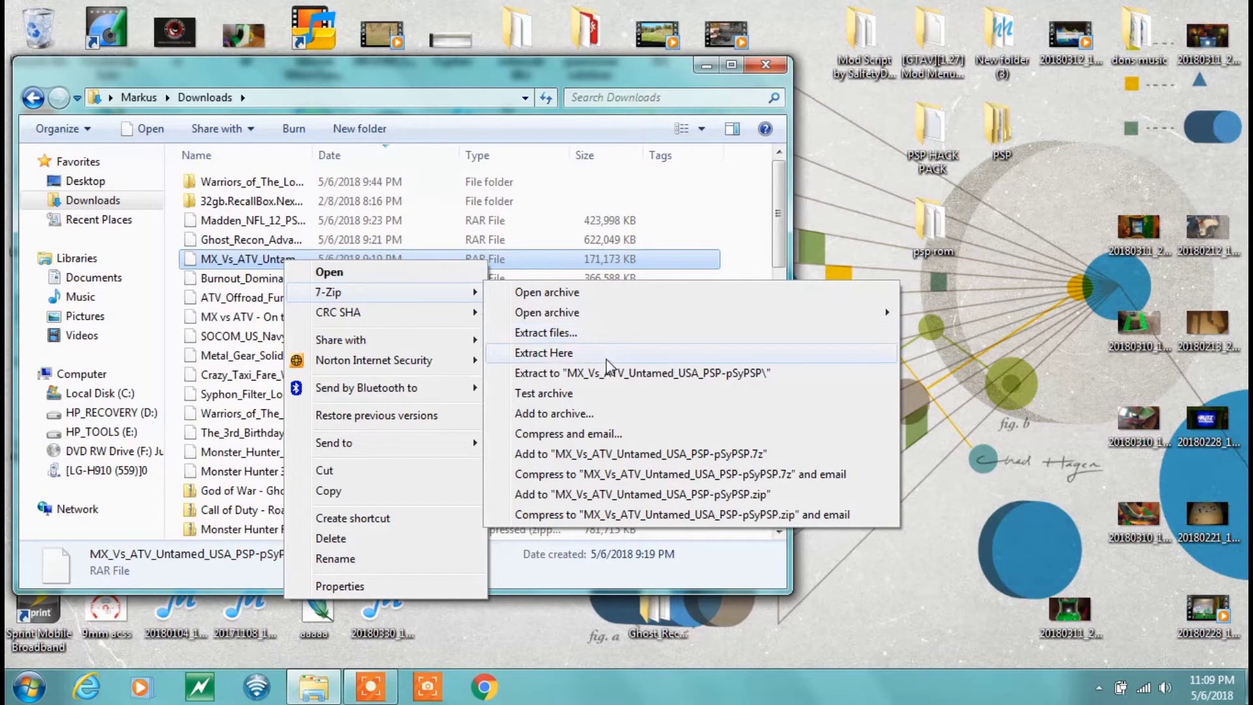
pyautogui.click(544, 353)
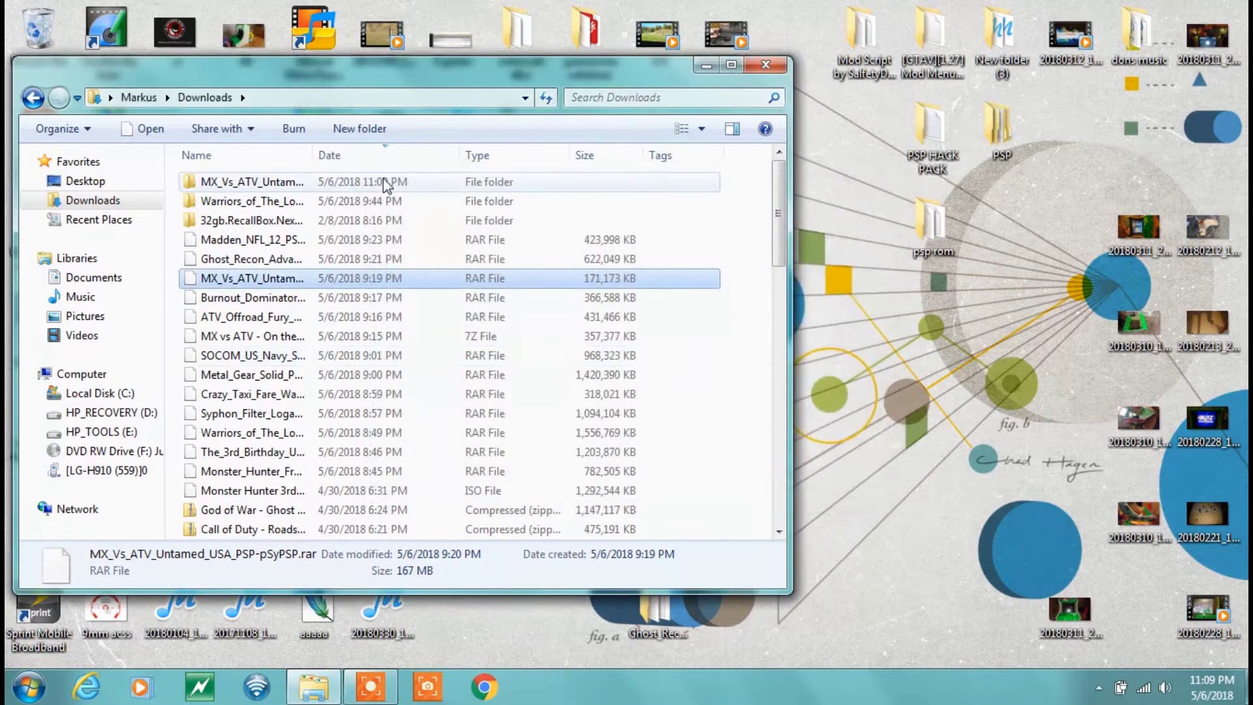
pyautogui.moveTo(302, 181); pyautogui.dragTo(907, 403)
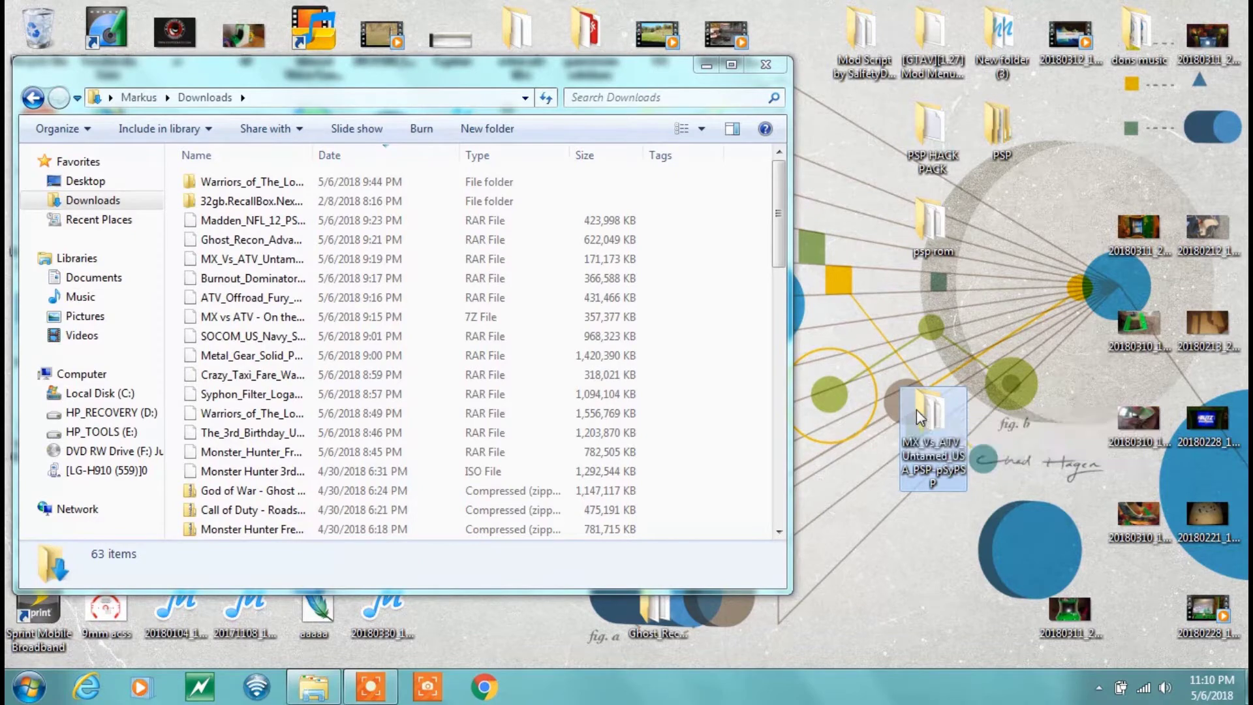
pyautogui.doubleClick(916, 410)
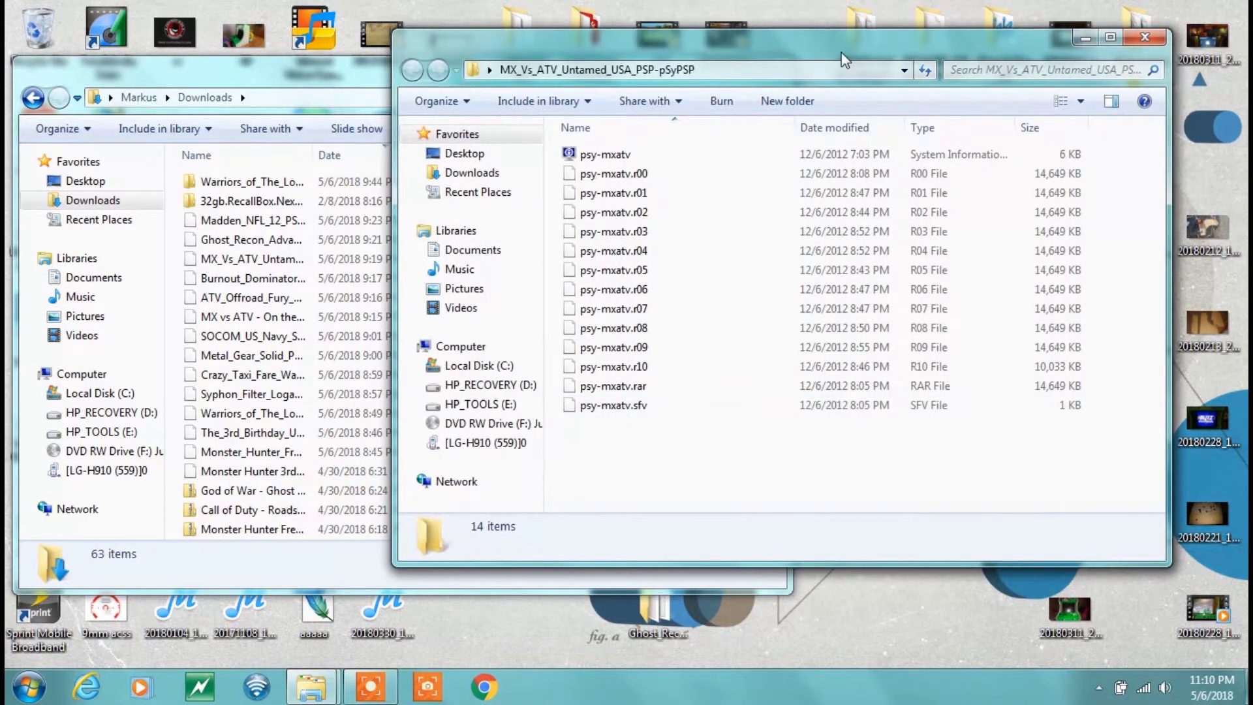
# Step: Open psy-mxatv.rar as an archive in 7-Zip
pyautogui.moveTo(840, 48); pyautogui.dragTo(548, 62)
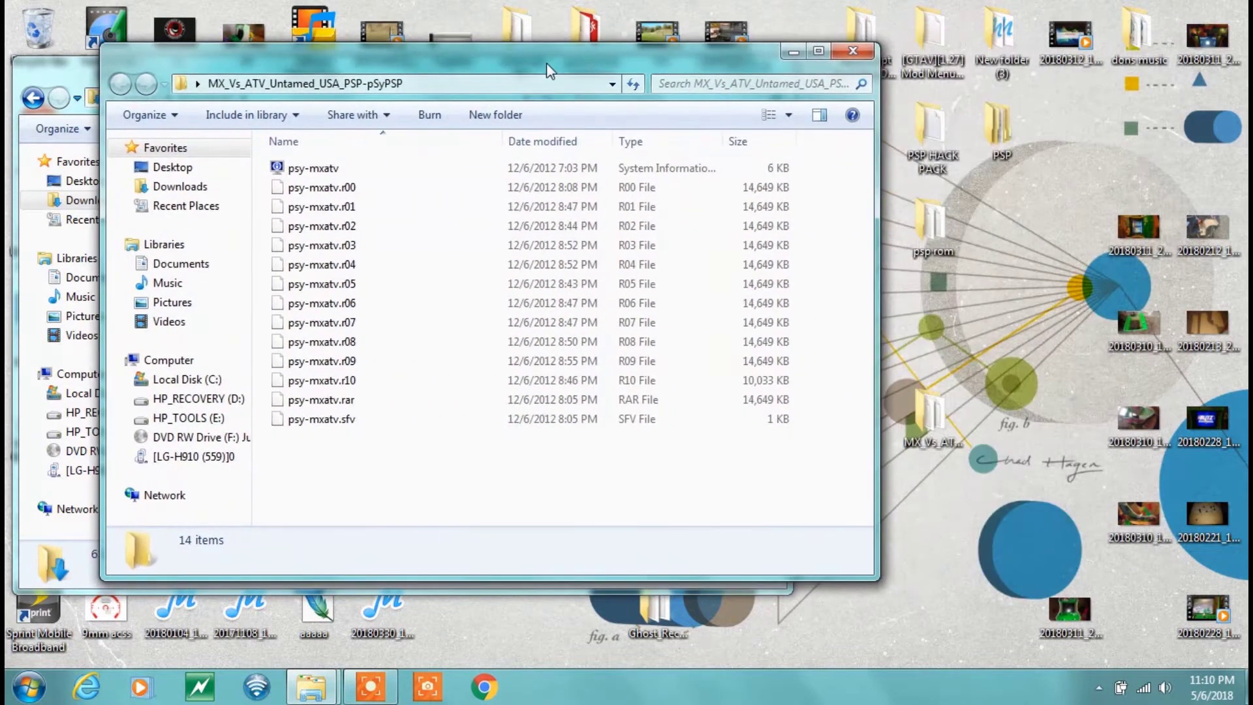
pyautogui.rightClick(341, 403)
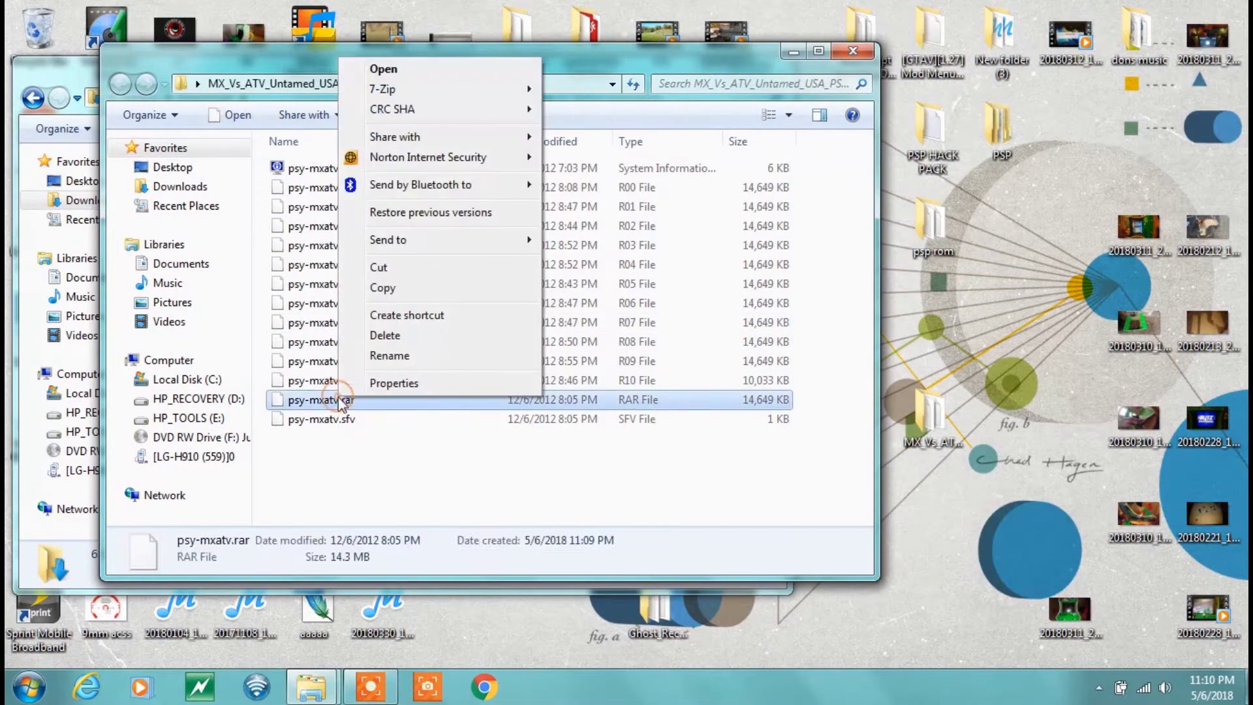
pyautogui.moveTo(474, 96)
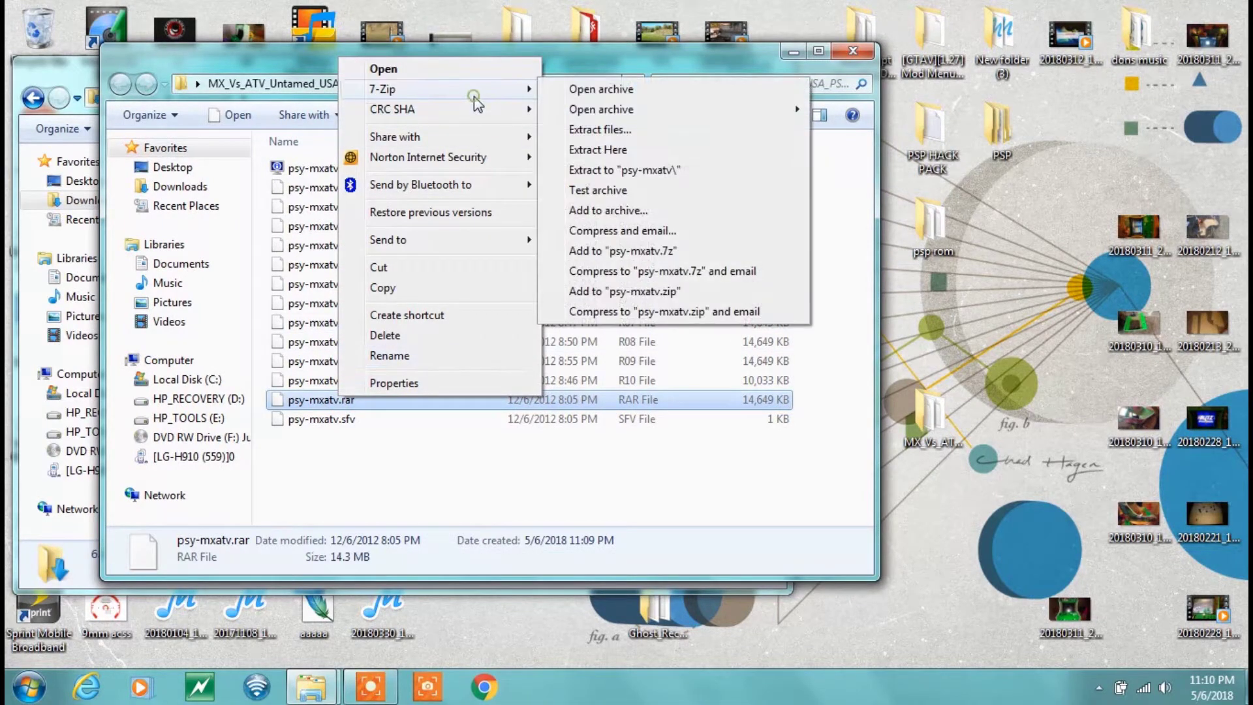
pyautogui.click(582, 94)
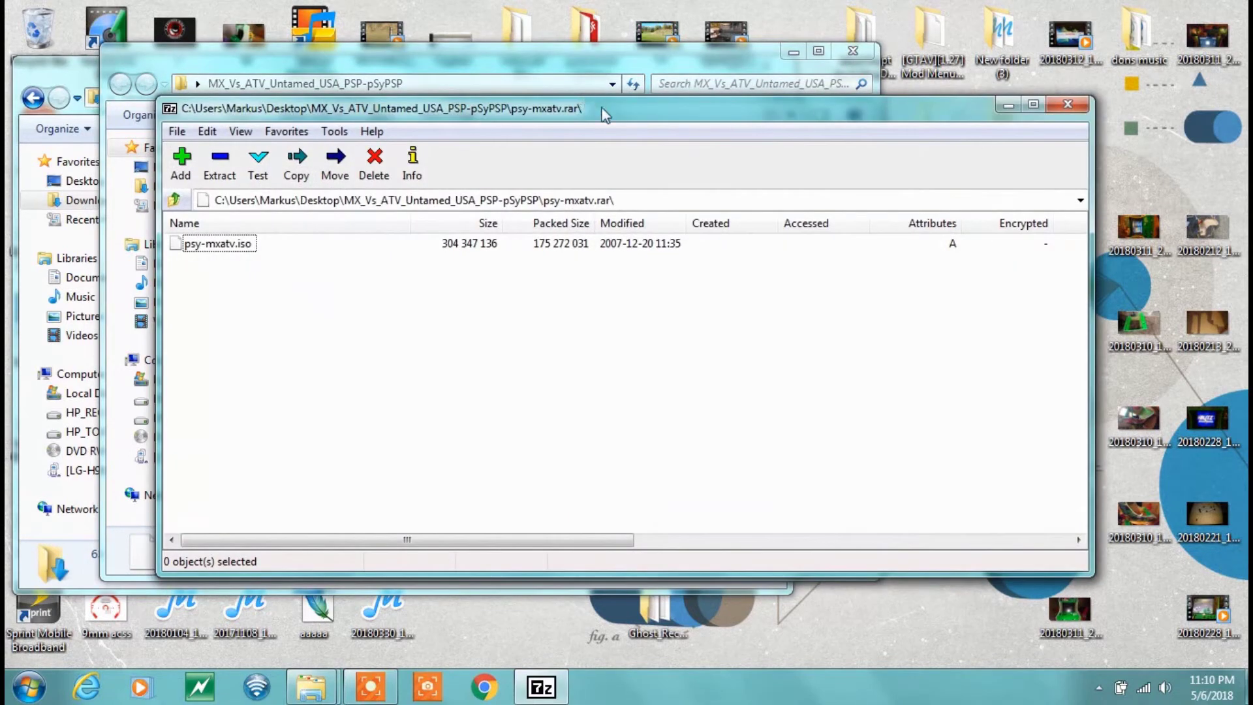
pyautogui.moveTo(602, 111); pyautogui.dragTo(739, 325)
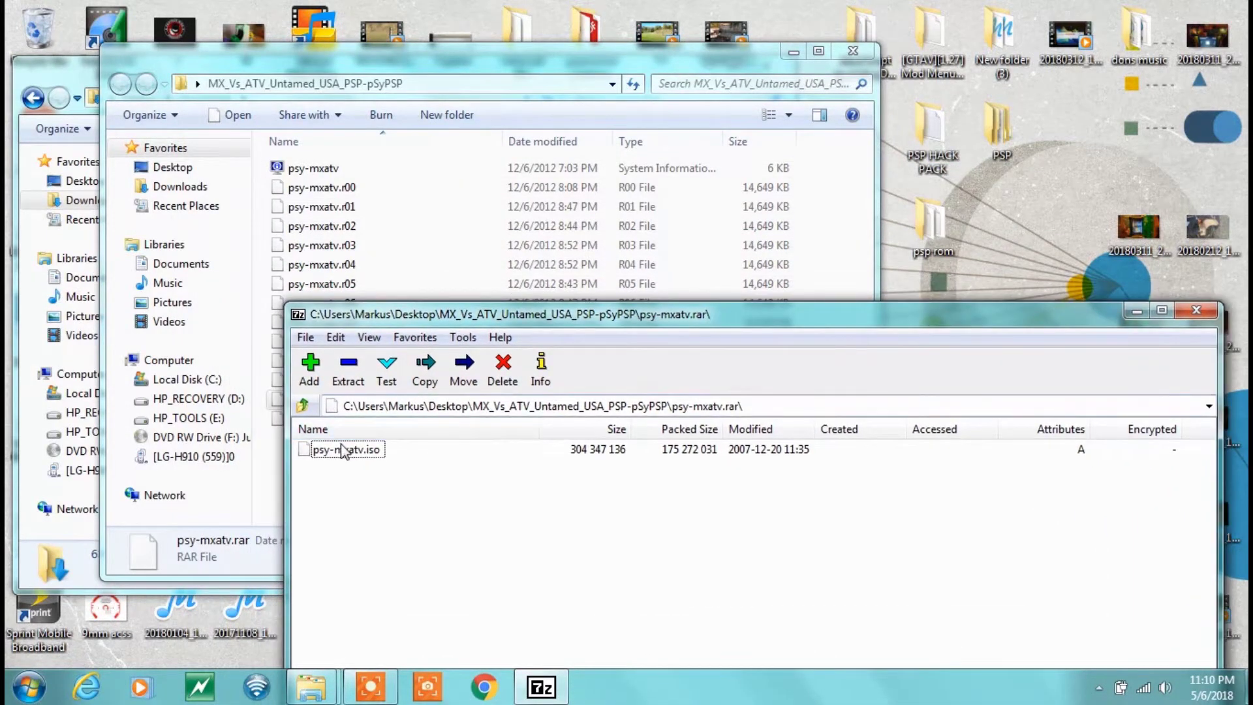
# Step: Extract psy-mxatv.iso into the psp rom folder, verify the 290 MB ISO, and close both windows
pyautogui.moveTo(343, 449); pyautogui.dragTo(928, 230)
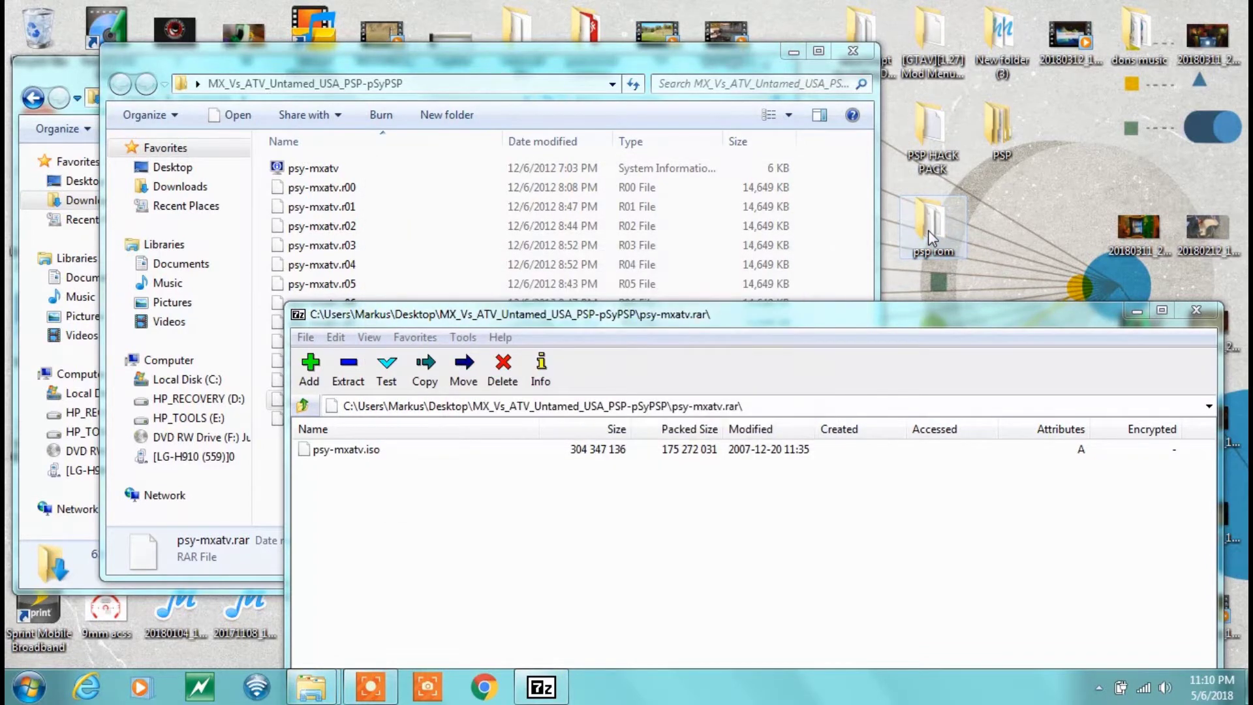
pyautogui.doubleClick(928, 230)
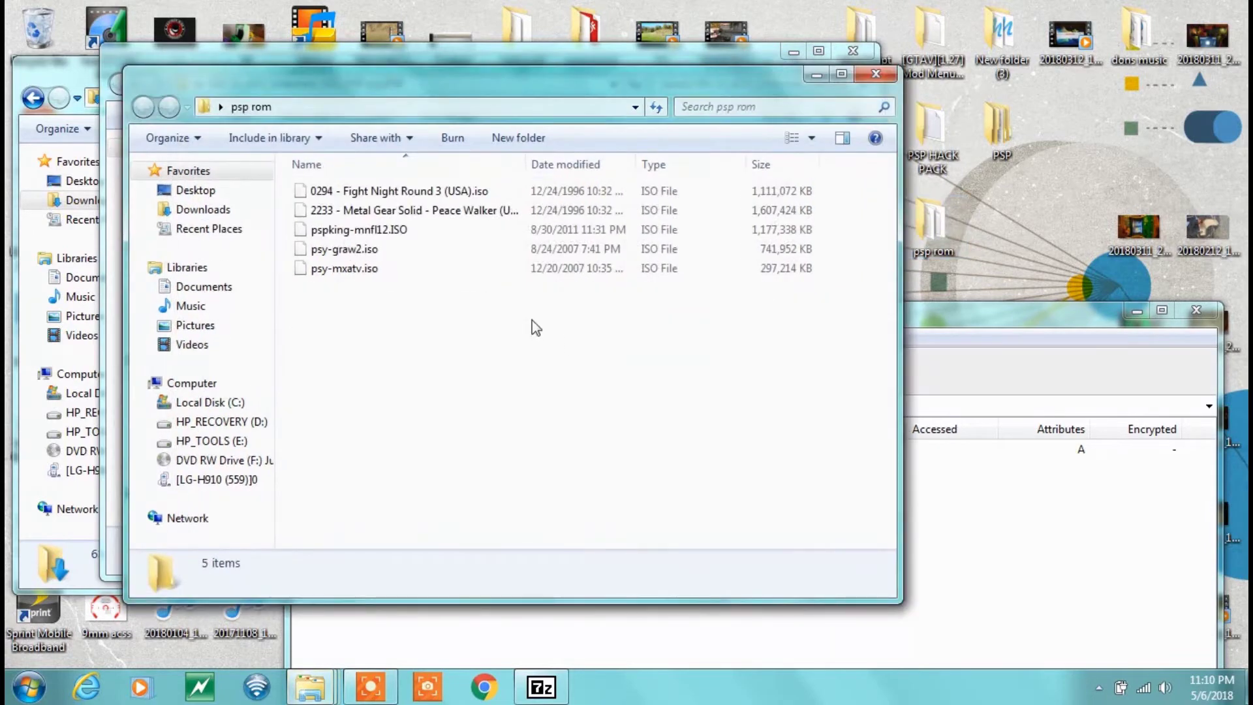
pyautogui.click(420, 274)
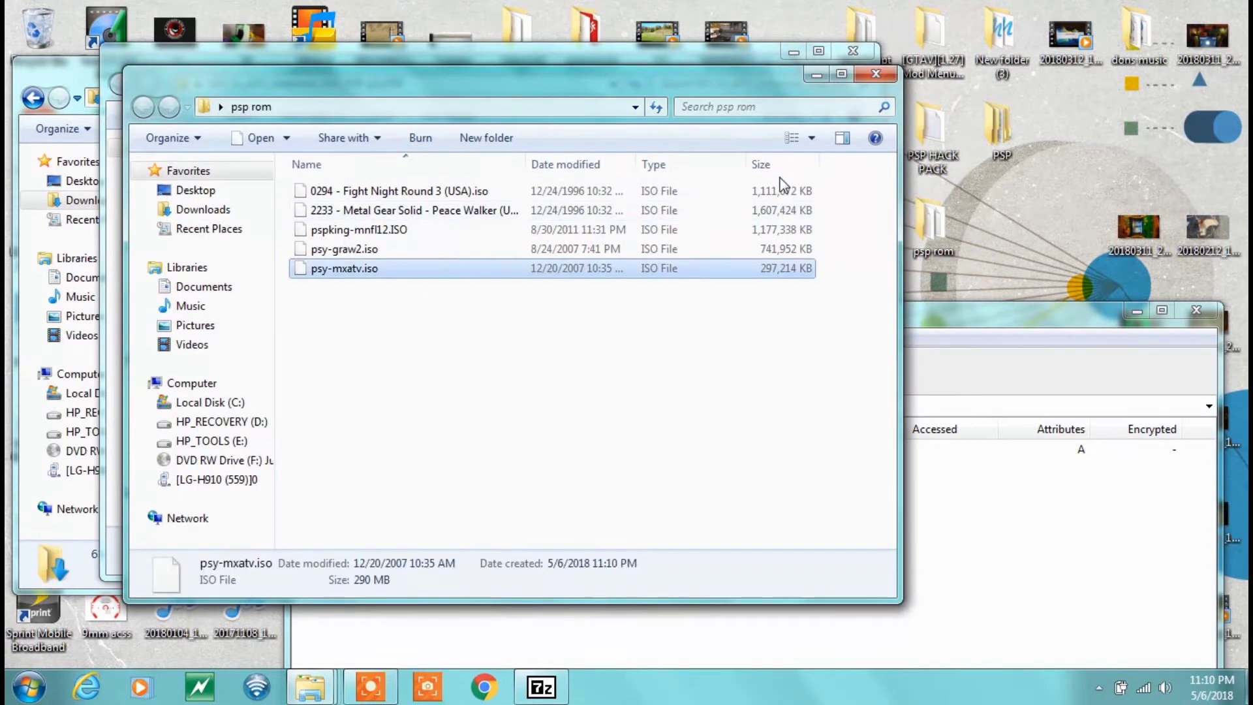
pyautogui.click(876, 74)
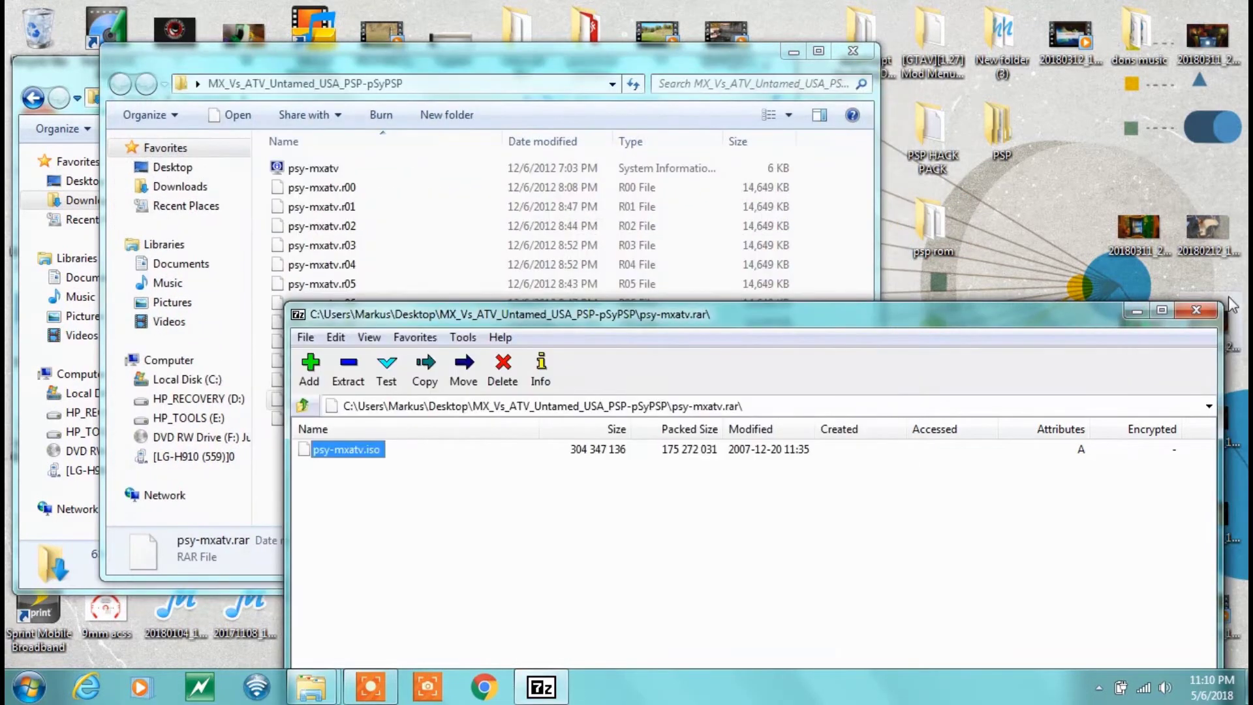
pyautogui.click(1198, 311)
# Step: Open the Ghost_Recon RAR in 7-Zip and browse into its Ghost_Recon folder
pyautogui.click(853, 51)
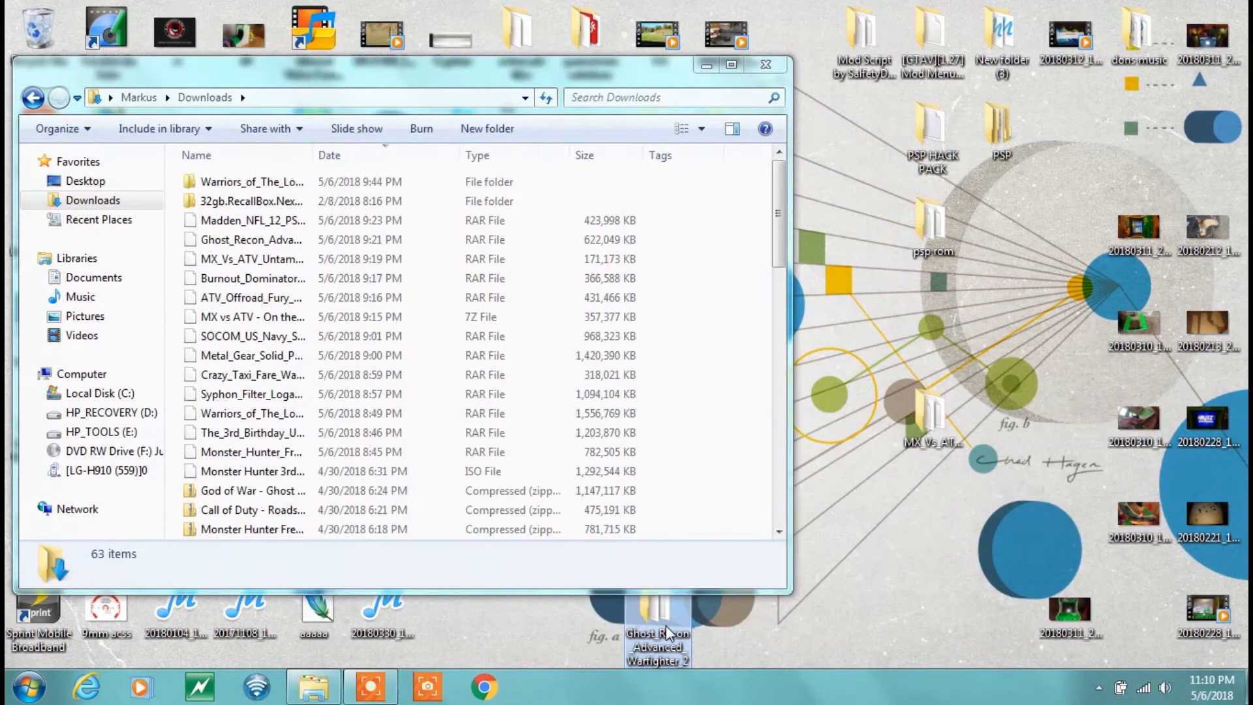
pyautogui.rightClick(255, 240)
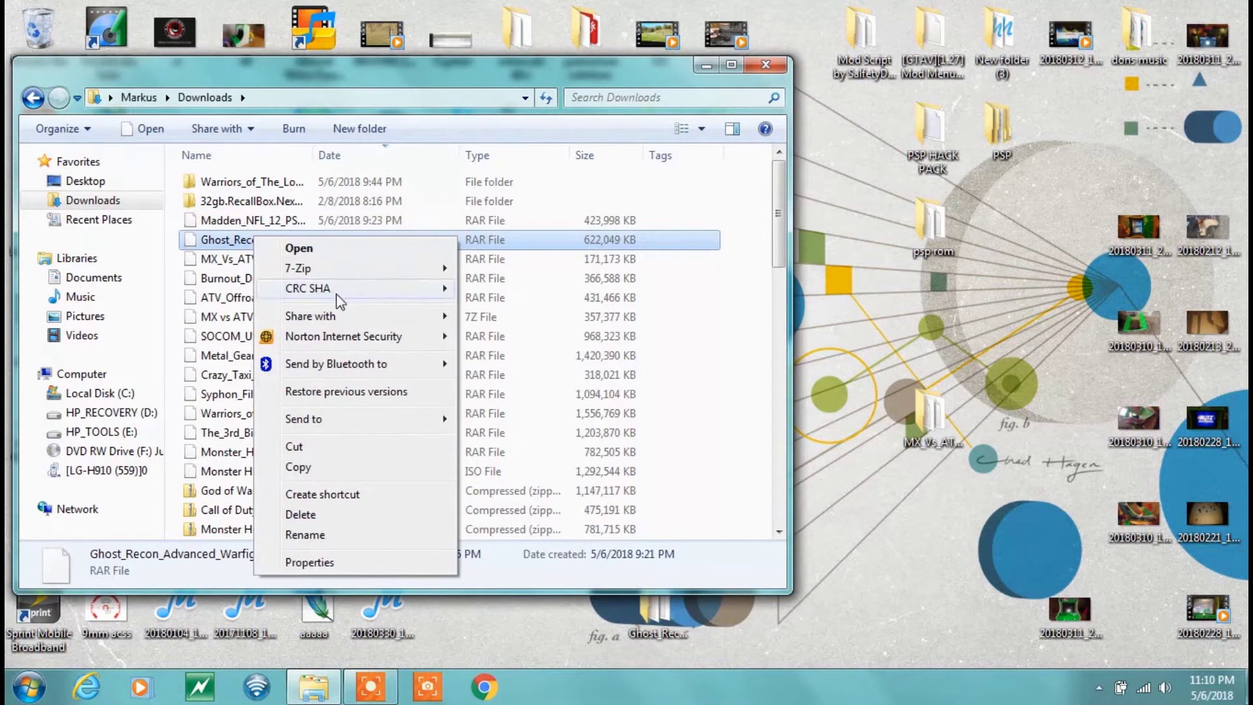
pyautogui.moveTo(334, 266)
pyautogui.click(509, 270)
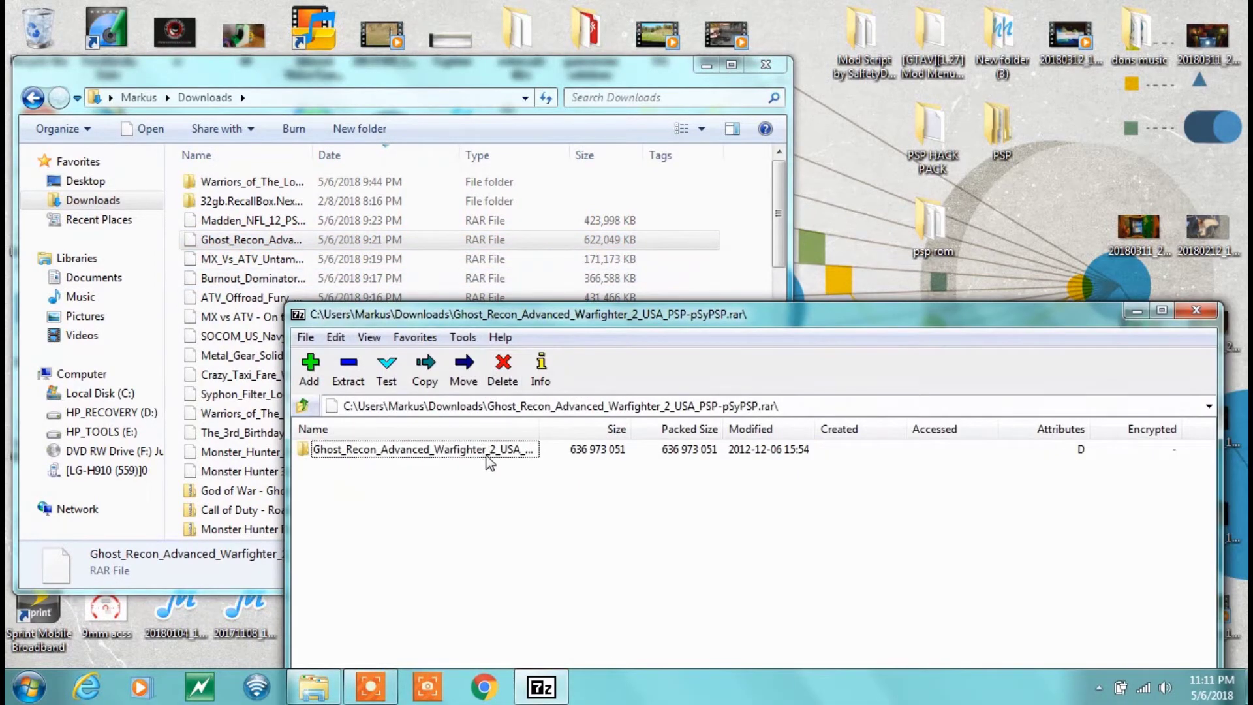
pyautogui.doubleClick(490, 451)
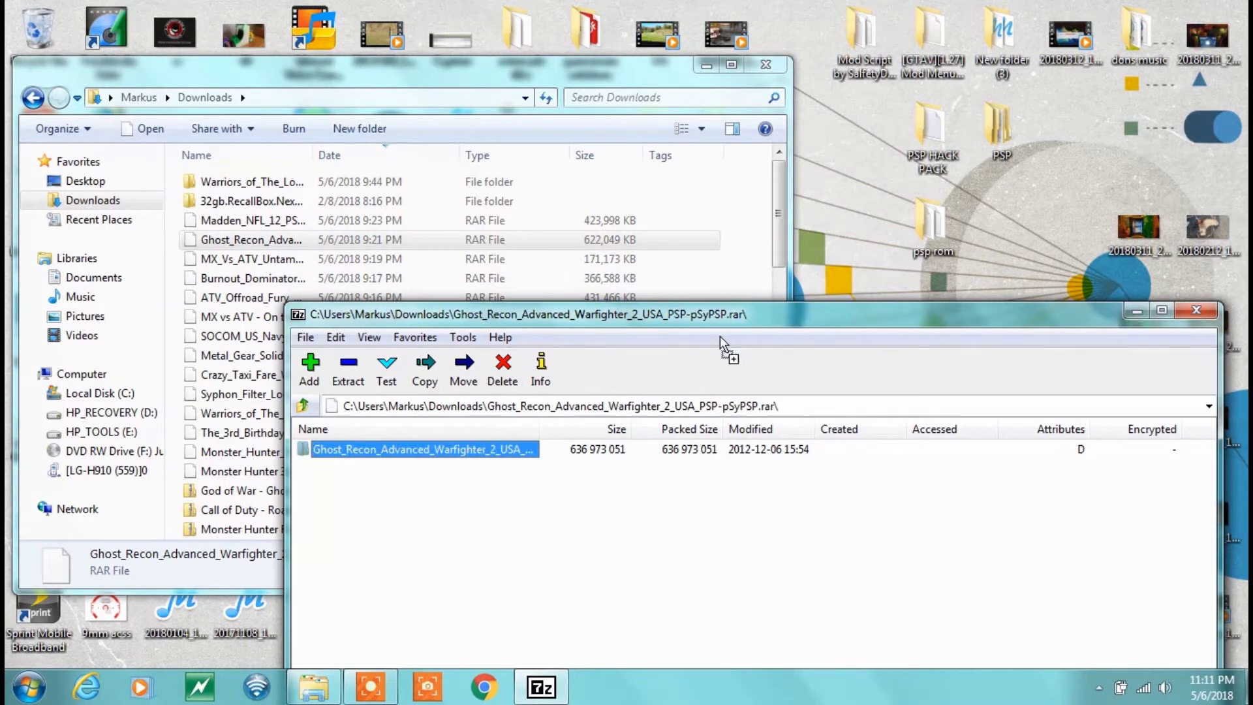
pyautogui.doubleClick(487, 450)
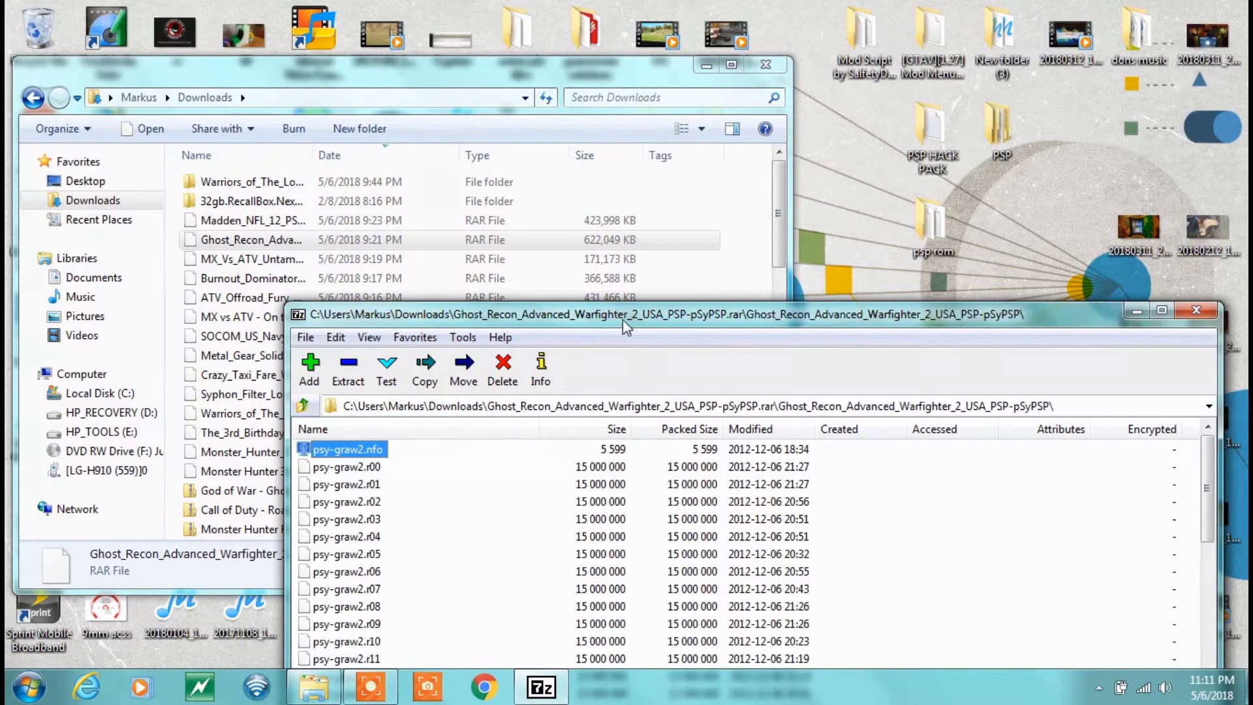
pyautogui.moveTo(623, 320); pyautogui.dragTo(379, 120)
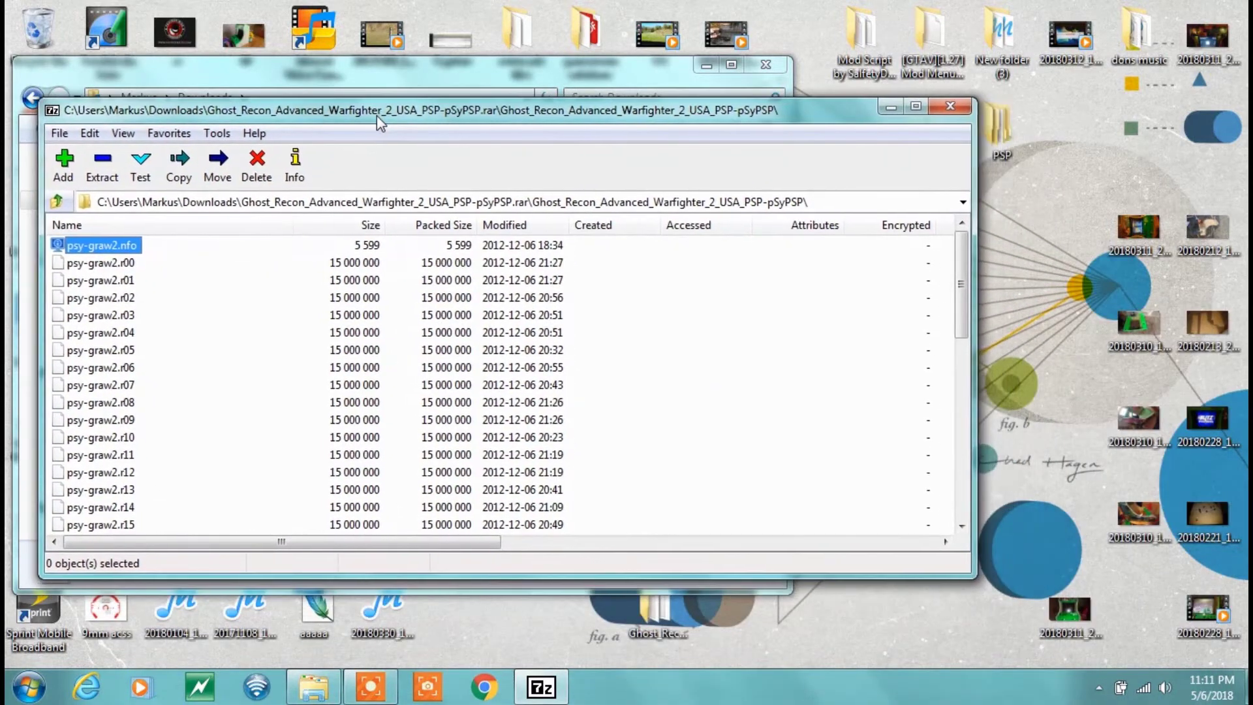
pyautogui.moveTo(957, 304); pyautogui.dragTo(917, 496)
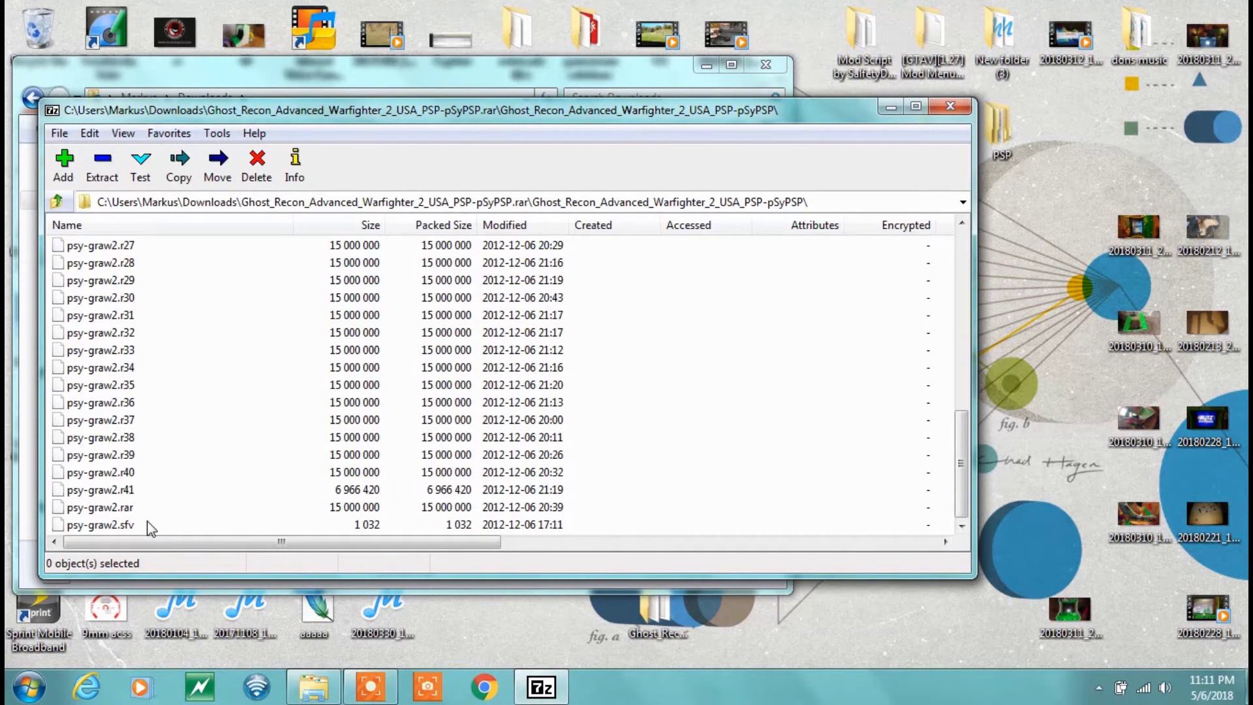
# Step: Delete the old Ghost Recon folder from the desktop to the Recycle Bin
pyautogui.rightClick(126, 514)
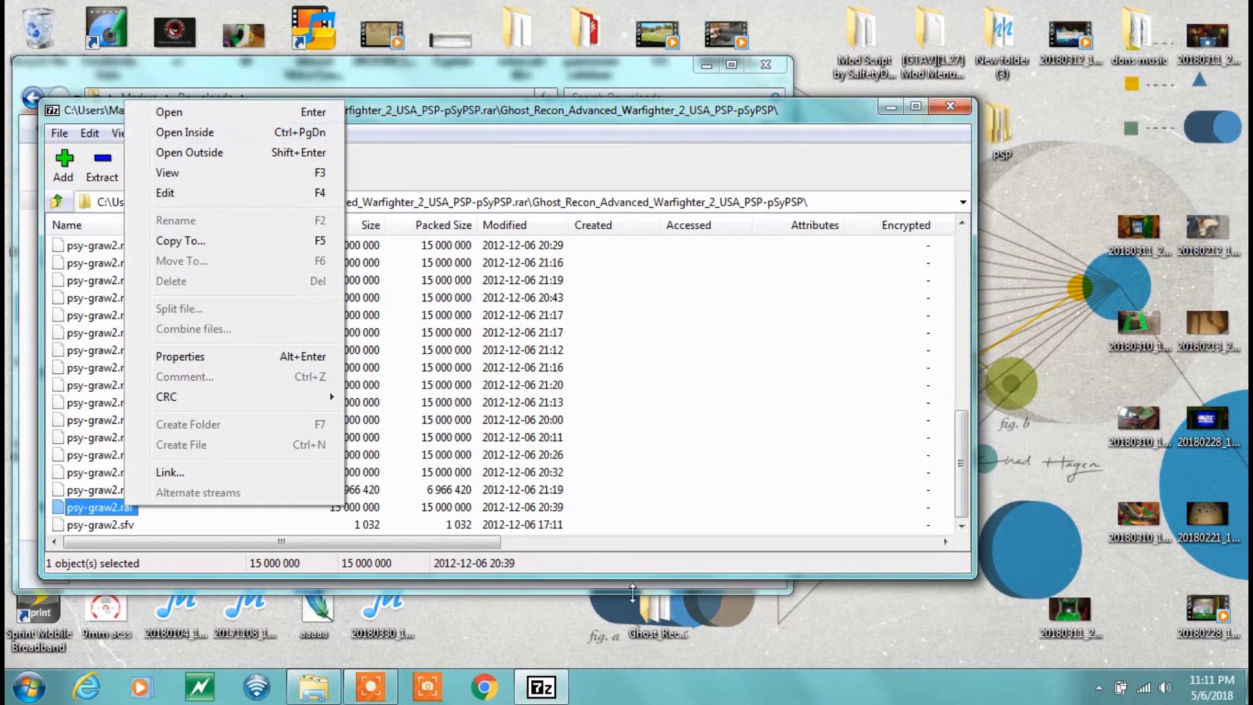
pyautogui.click(651, 623)
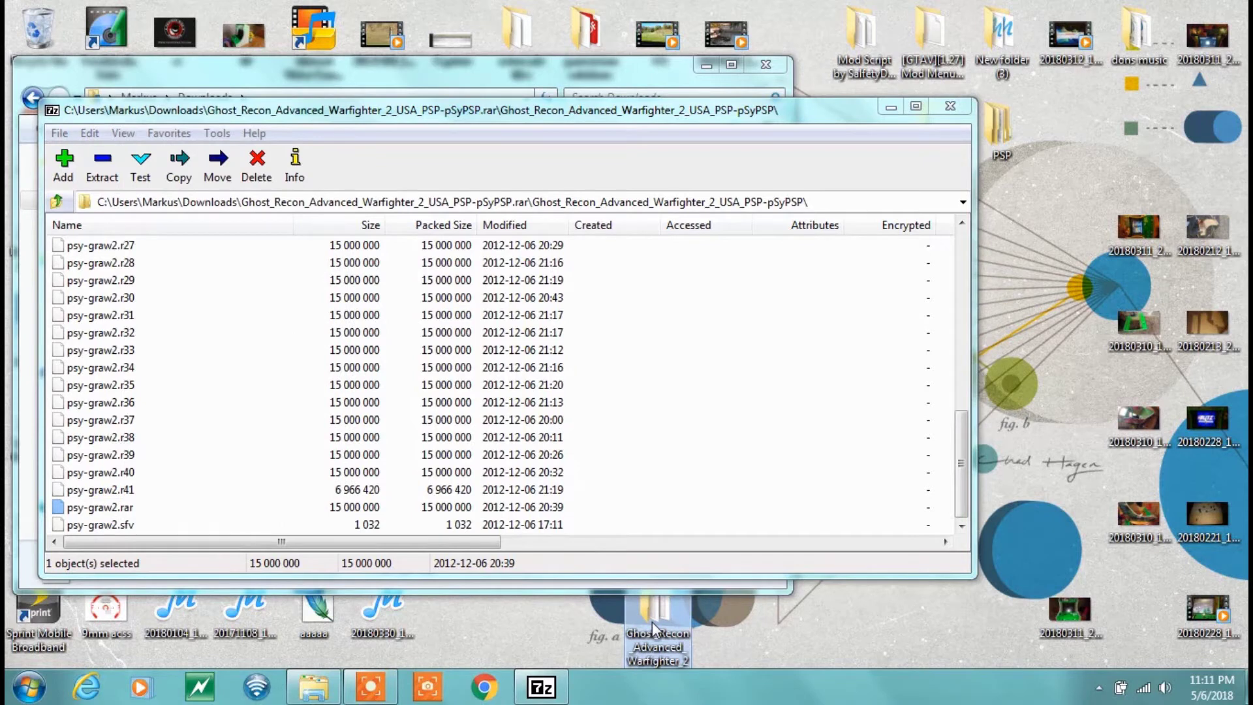
pyautogui.press('Delete')
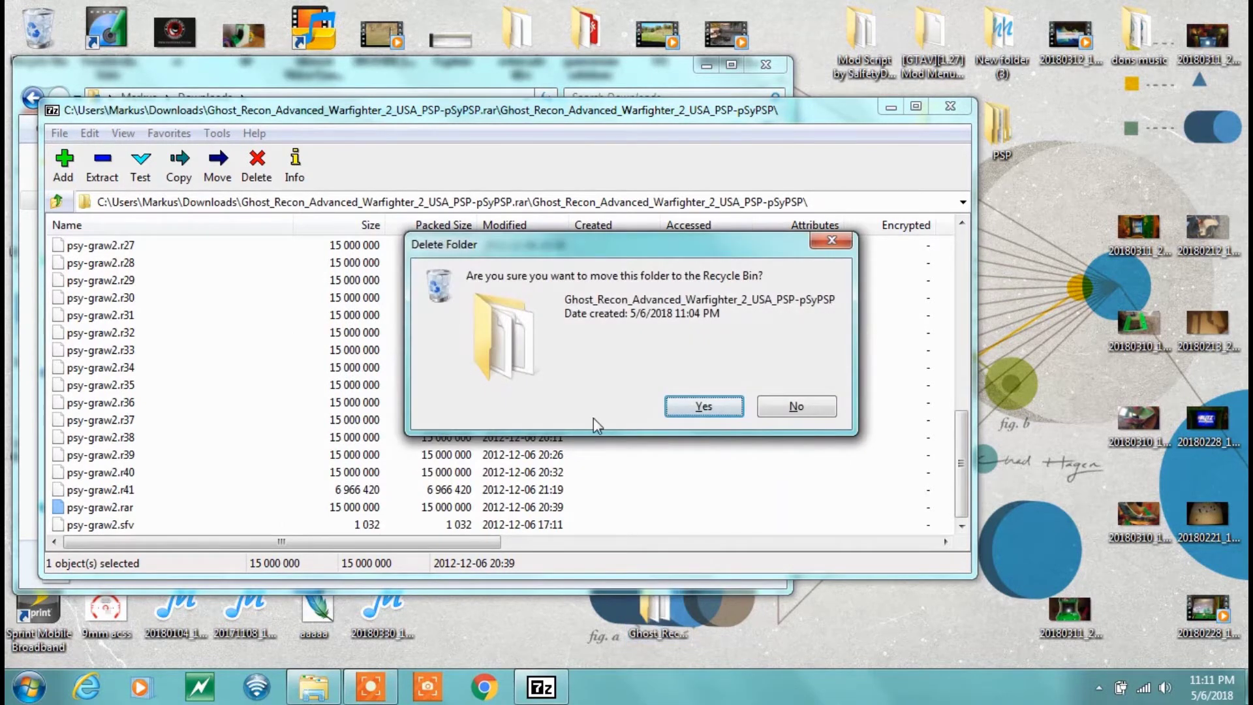
pyautogui.click(681, 406)
# Step: Go up to the RAR root, extract the Ghost_Recon folder to the desktop, and open it
pyautogui.click(65, 202)
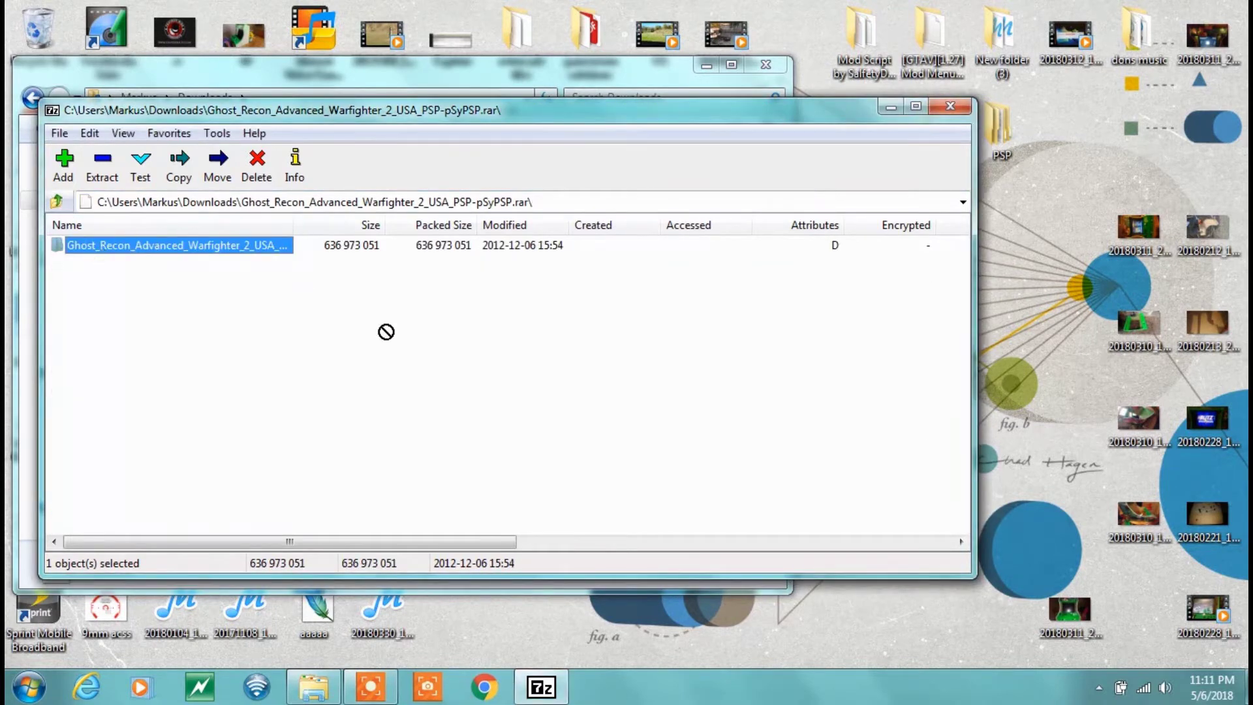
pyautogui.moveTo(761, 610); pyautogui.dragTo(764, 612)
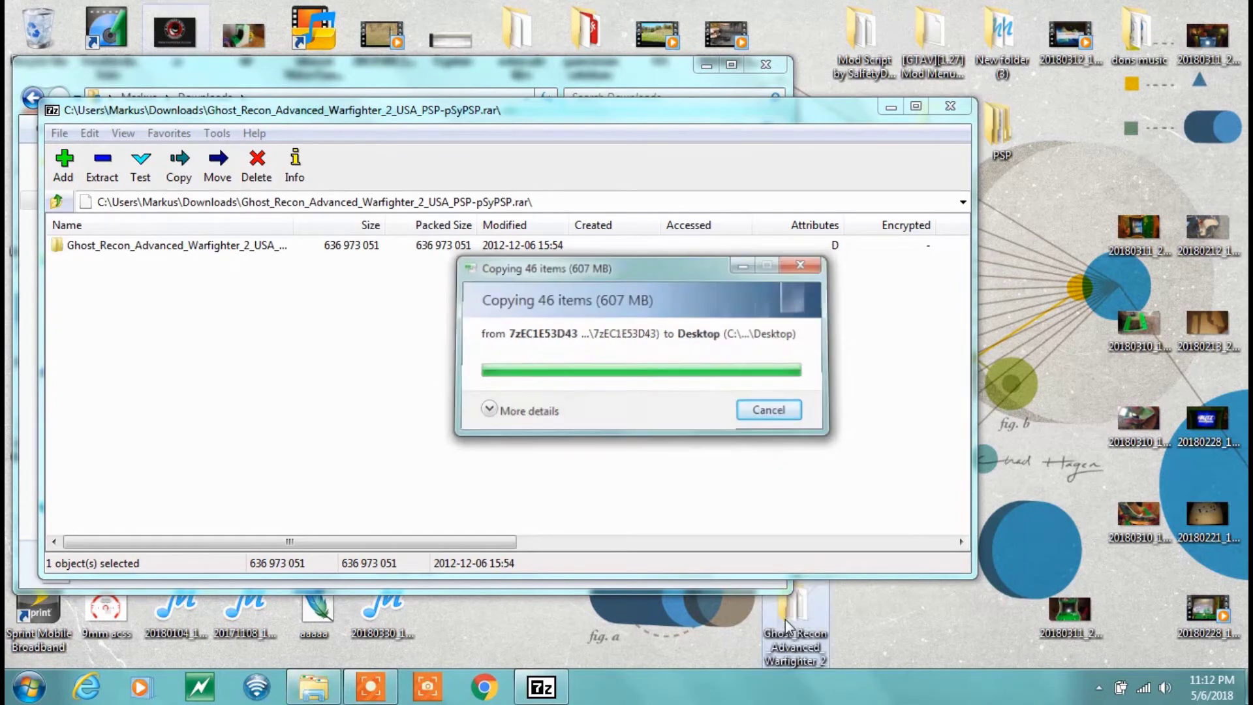
pyautogui.doubleClick(790, 621)
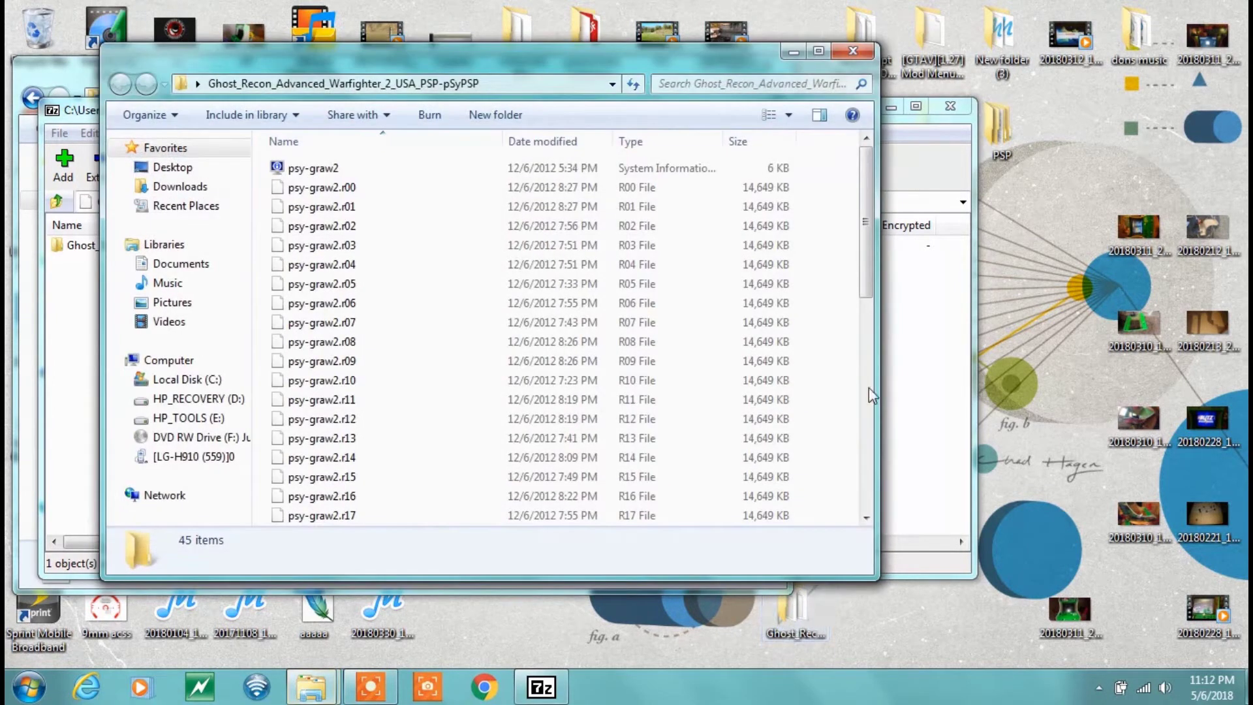
# Step: Bring up the 7-Zip context actions for psy-graw2.r01 in the extracted Ghost Recon folder
pyautogui.moveTo(867, 222); pyautogui.dragTo(873, 460)
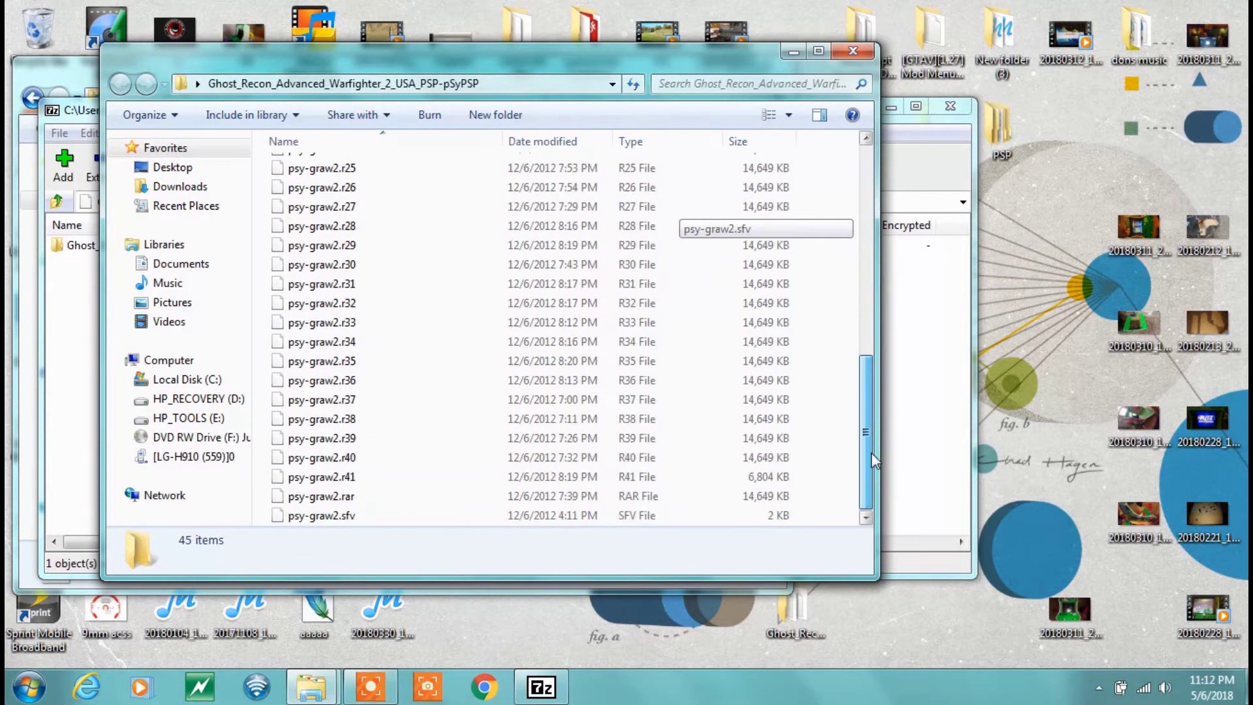
pyautogui.rightClick(304, 500)
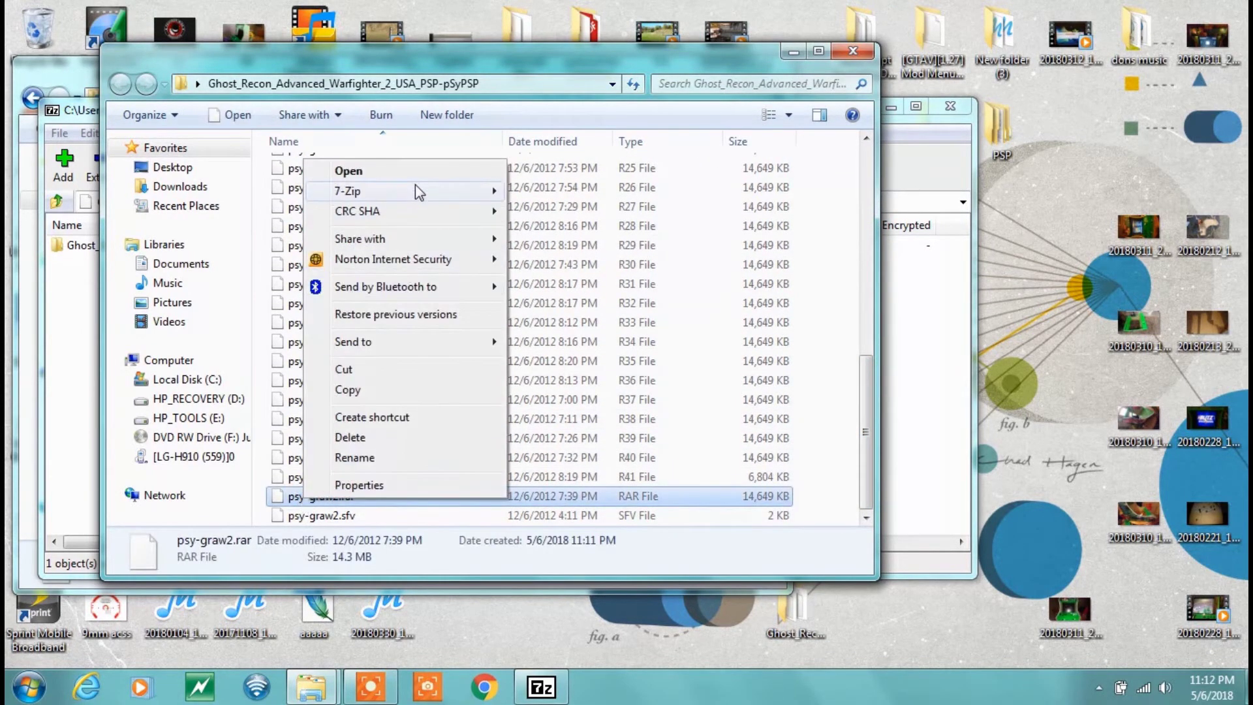
pyautogui.moveTo(407, 196)
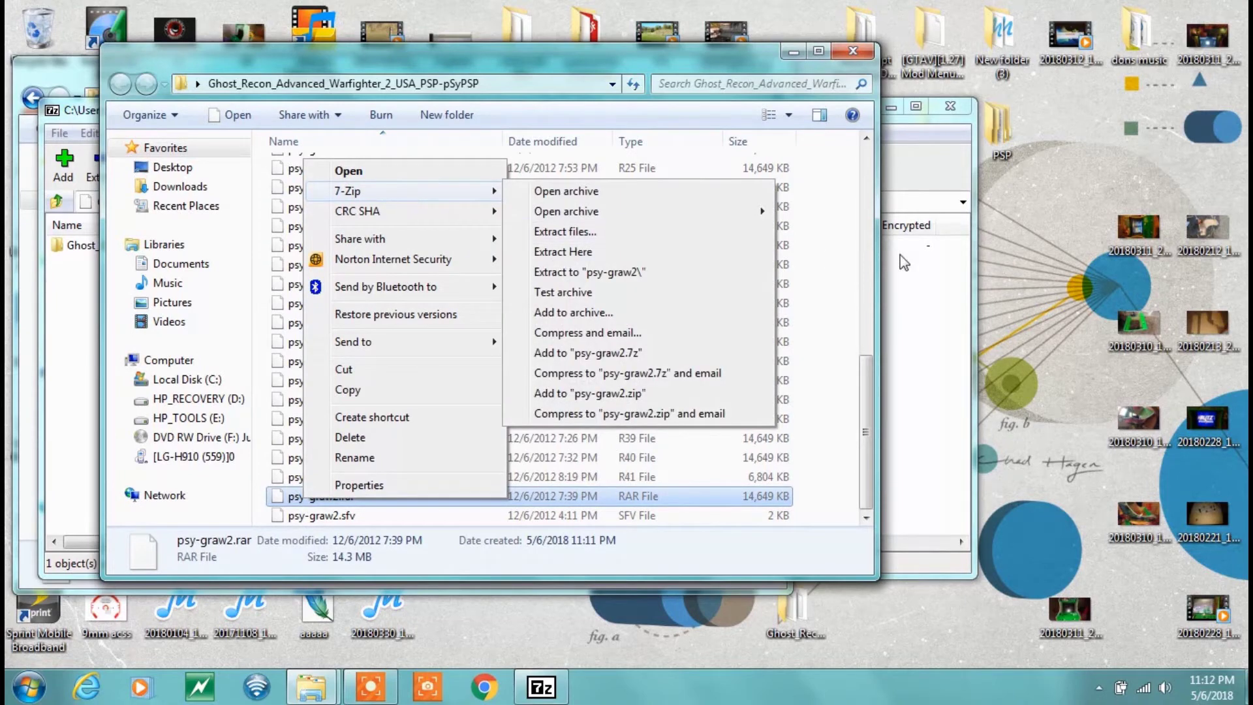
pyautogui.moveTo(873, 383); pyautogui.dragTo(868, 173)
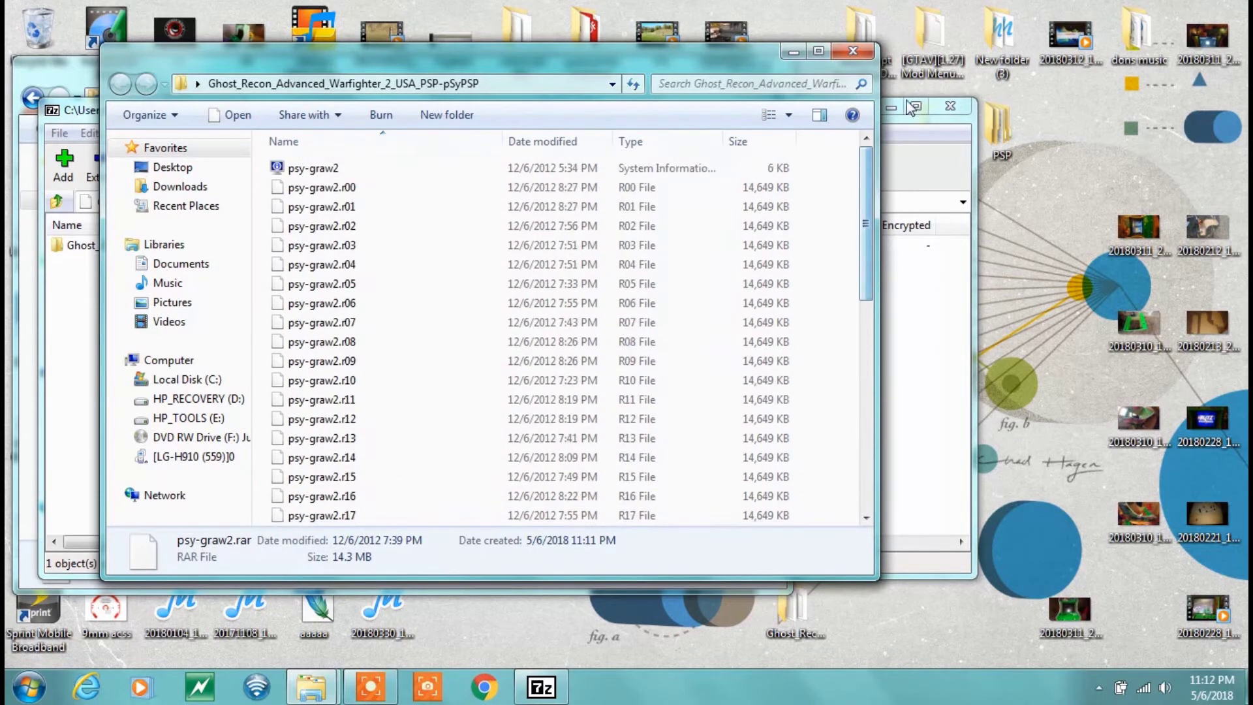
pyautogui.rightClick(420, 190)
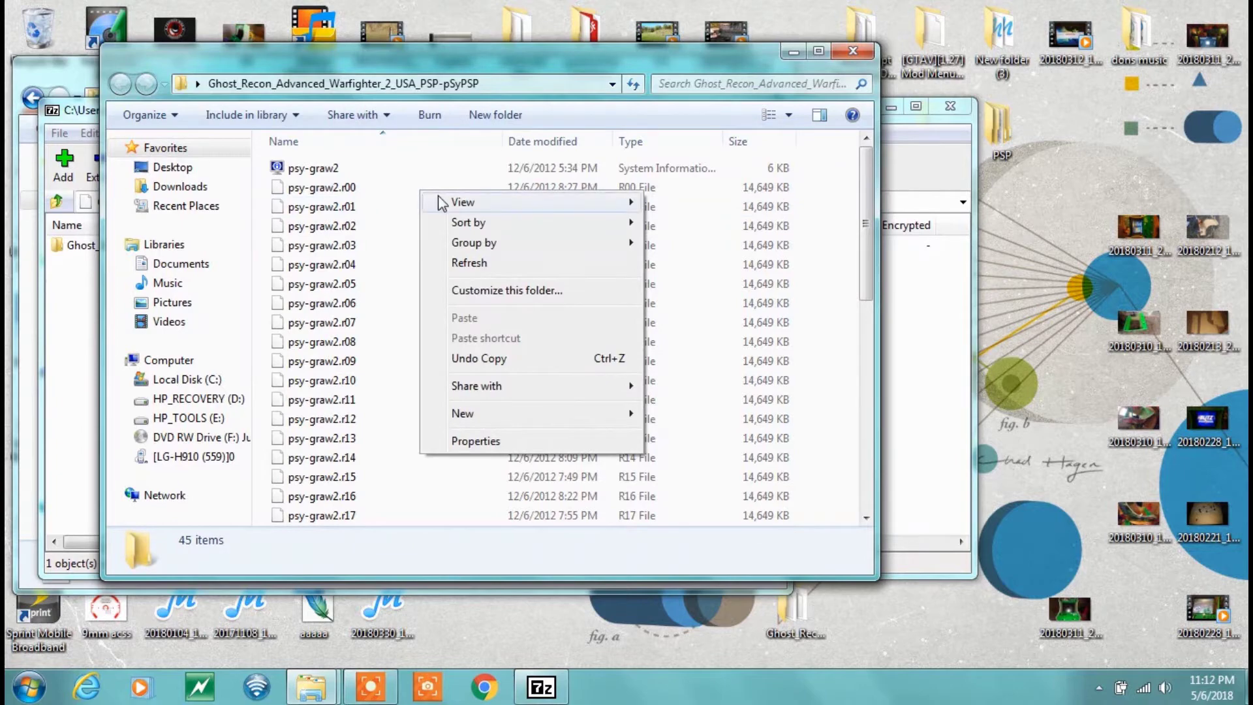
pyautogui.rightClick(340, 203)
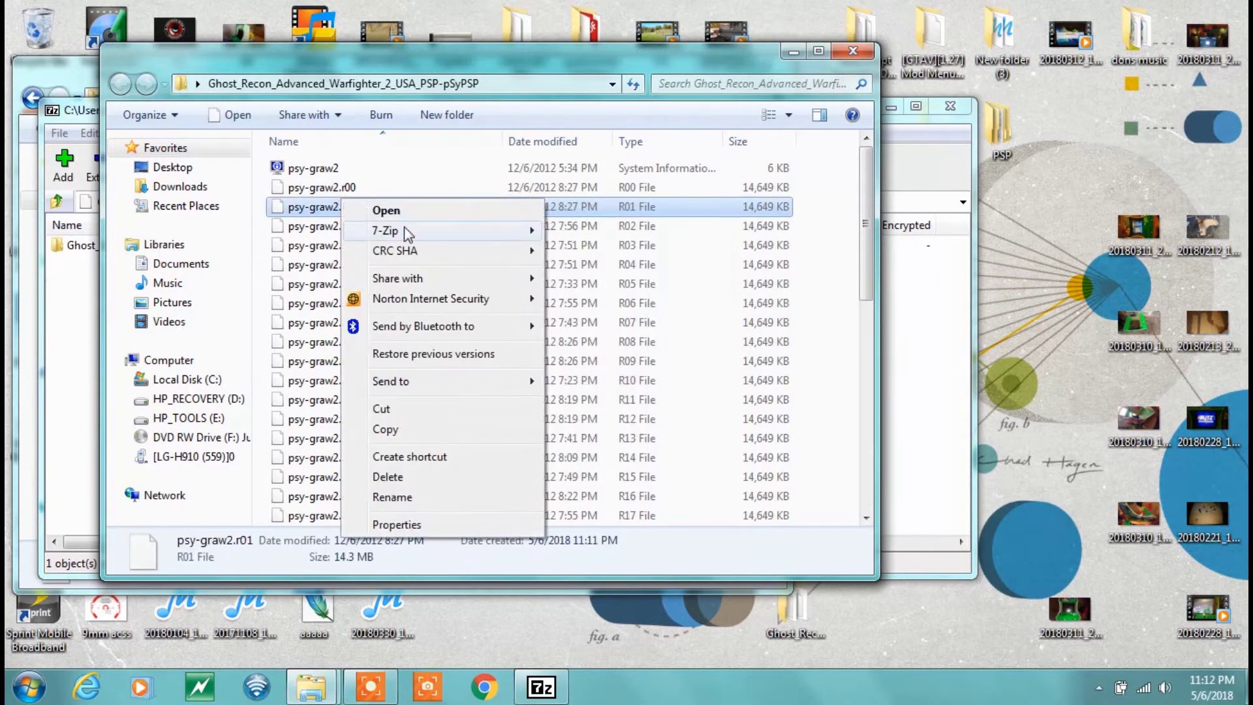
# Step: Open psy-graw2.r01 in 7-Zip, copy psy-graw2.iso to the desktop, and dismiss the data error
pyautogui.moveTo(407, 231)
pyautogui.click(583, 236)
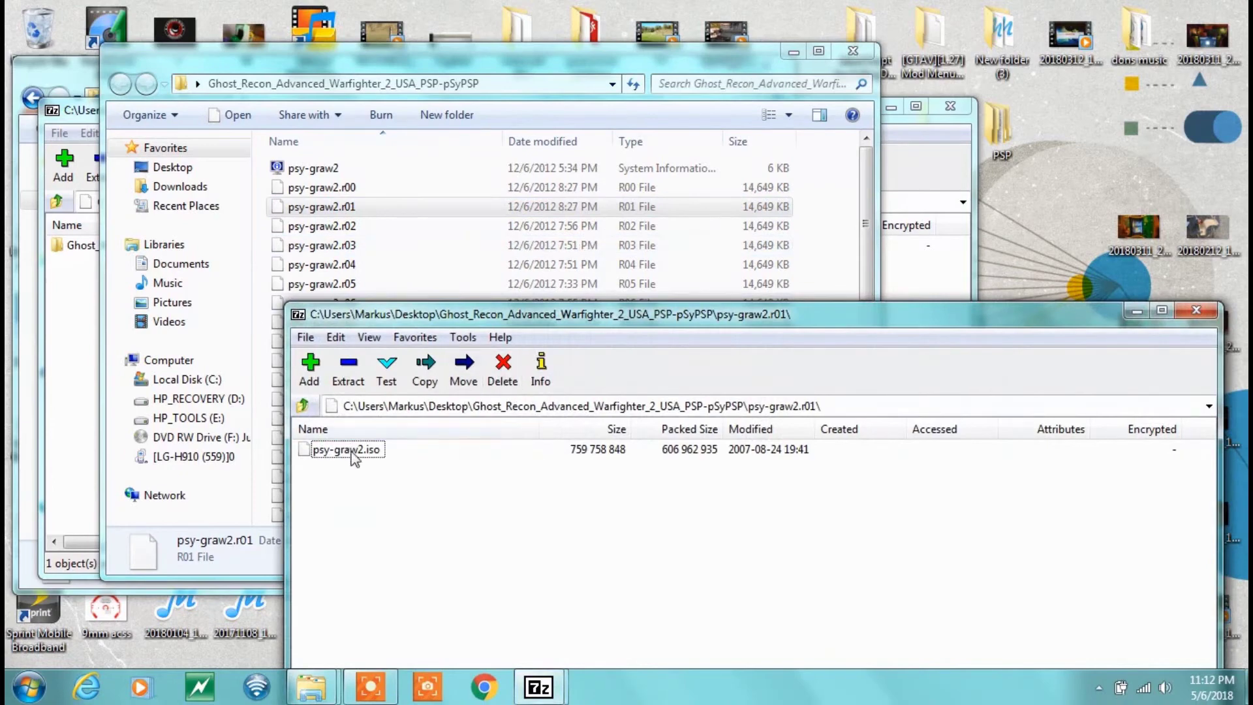
pyautogui.click(355, 453)
pyautogui.moveTo(1016, 213); pyautogui.dragTo(1015, 213)
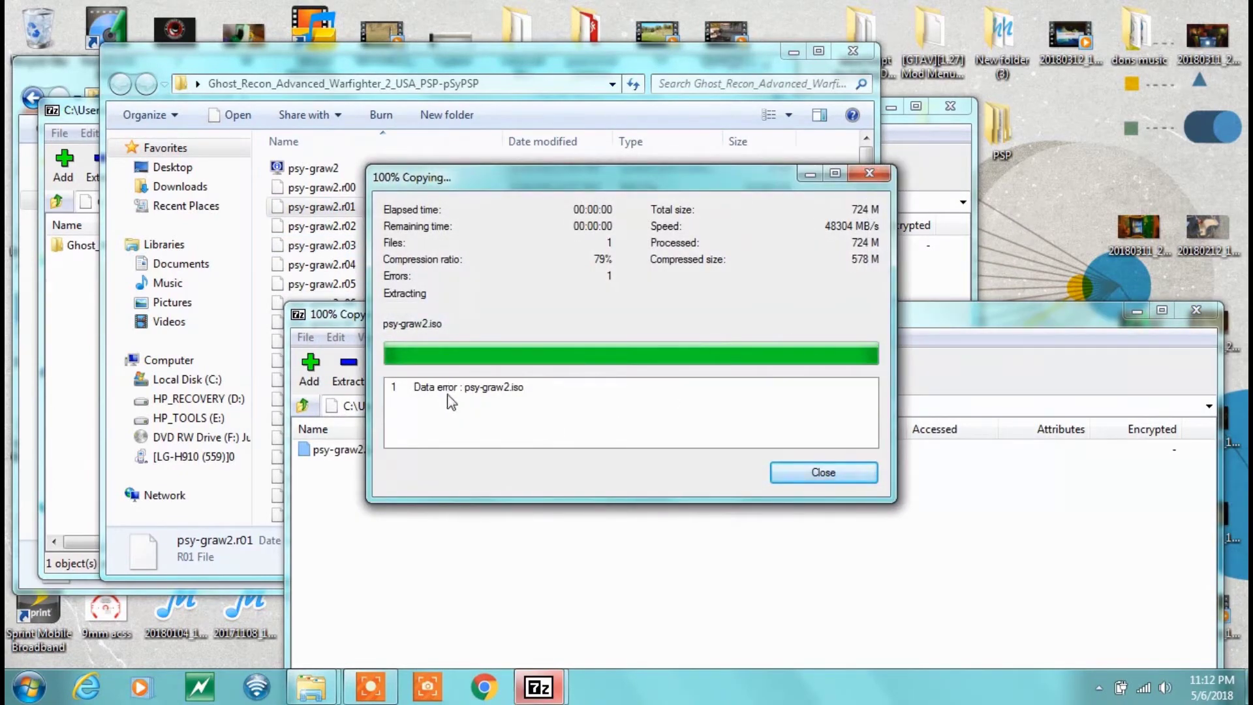
pyautogui.click(797, 480)
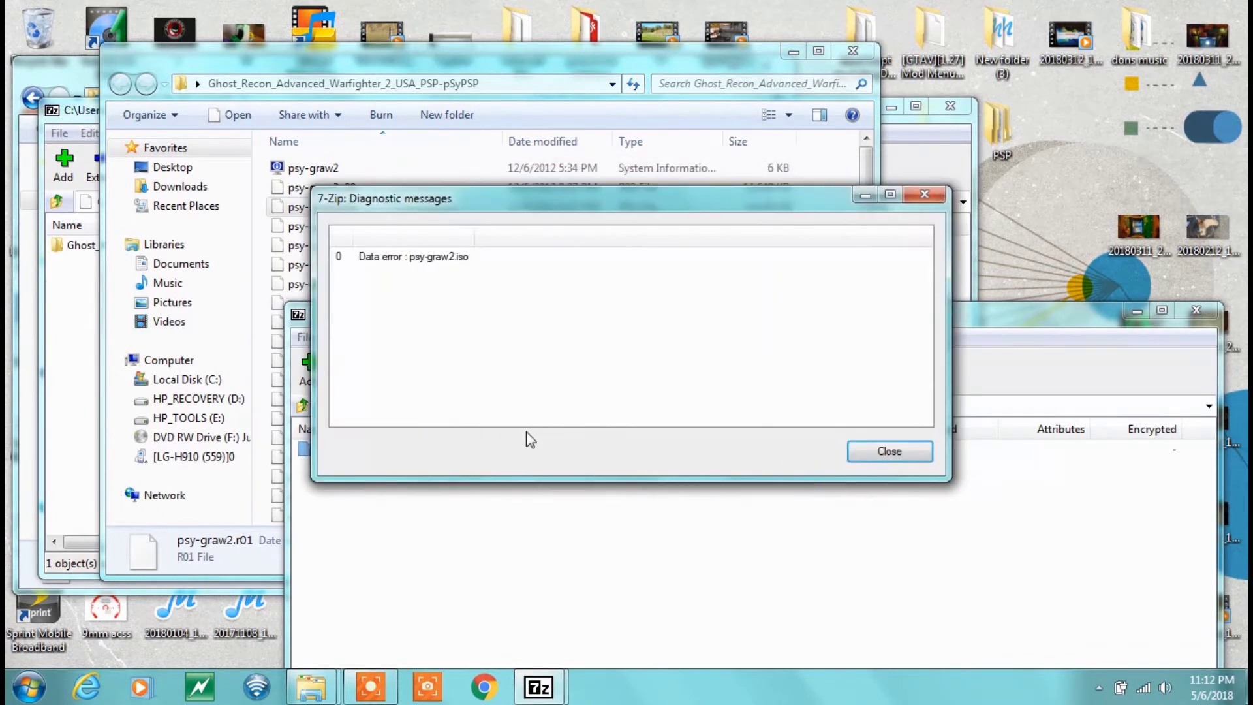
pyautogui.click(888, 455)
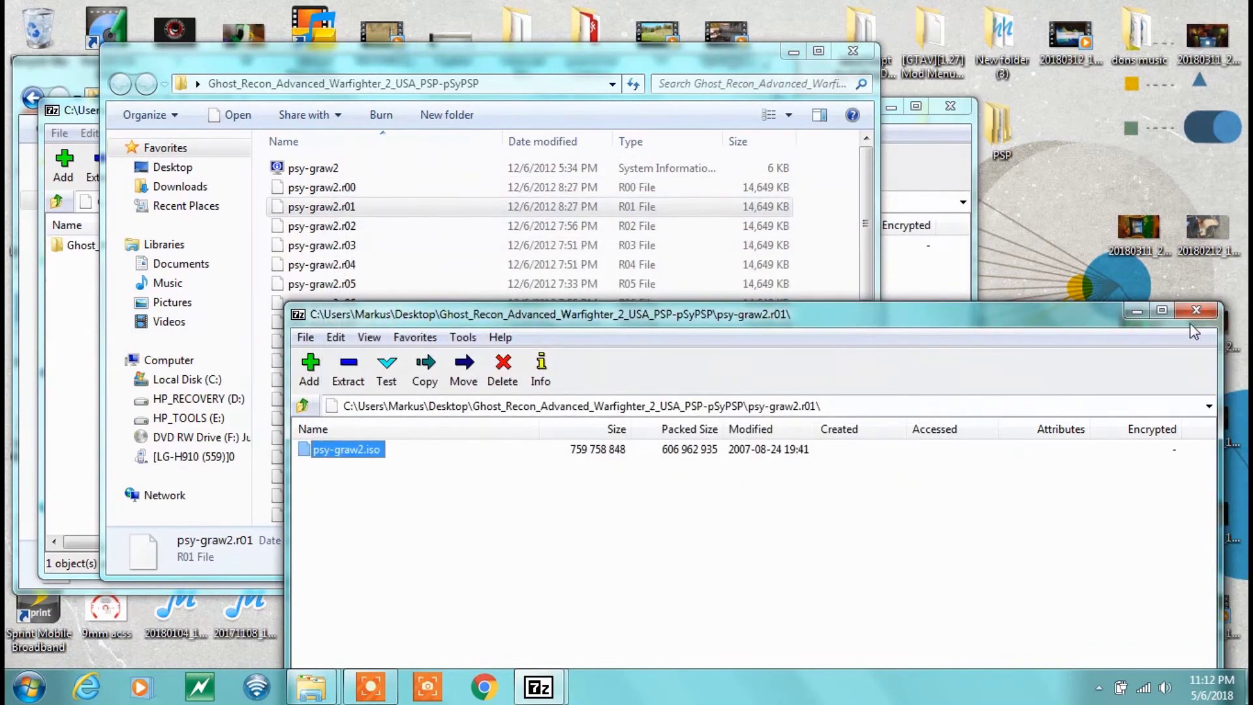
# Step: Close the r01 archive, open psy-graw2.rar in 7-Zip, and extract the 724 MB psy-graw2.iso to the desktop
pyautogui.click(1196, 311)
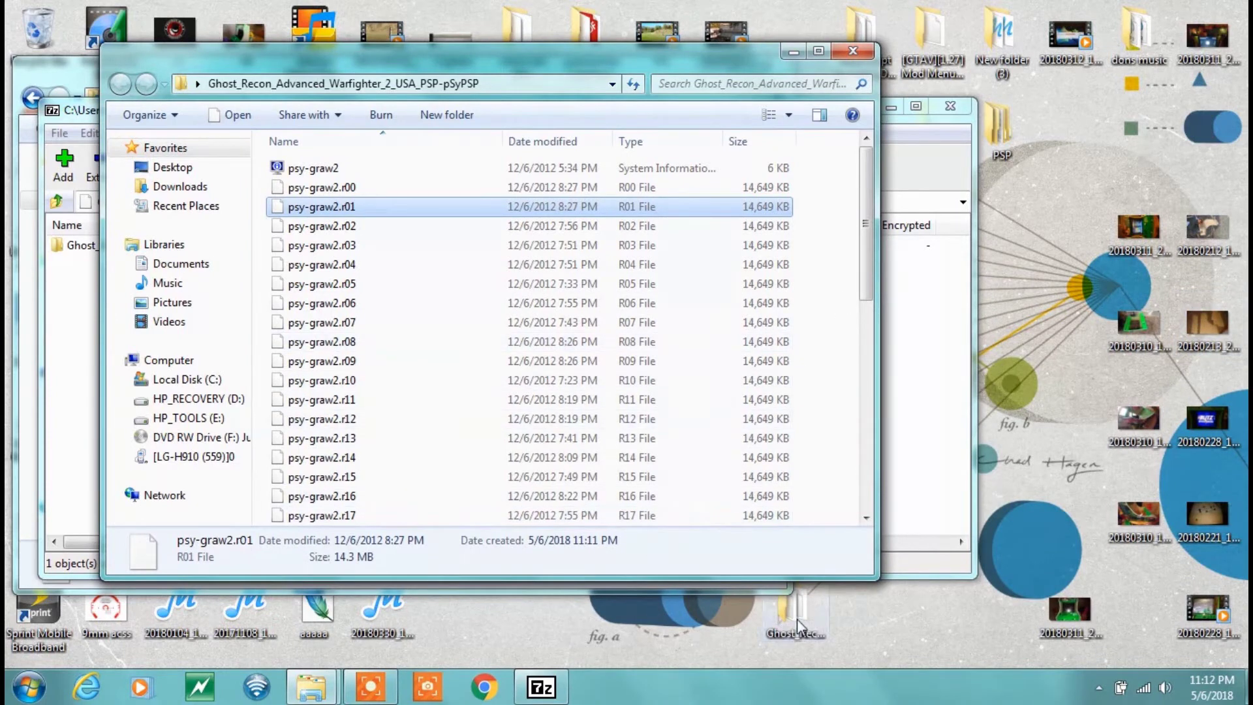
pyautogui.moveTo(863, 259); pyautogui.dragTo(861, 502)
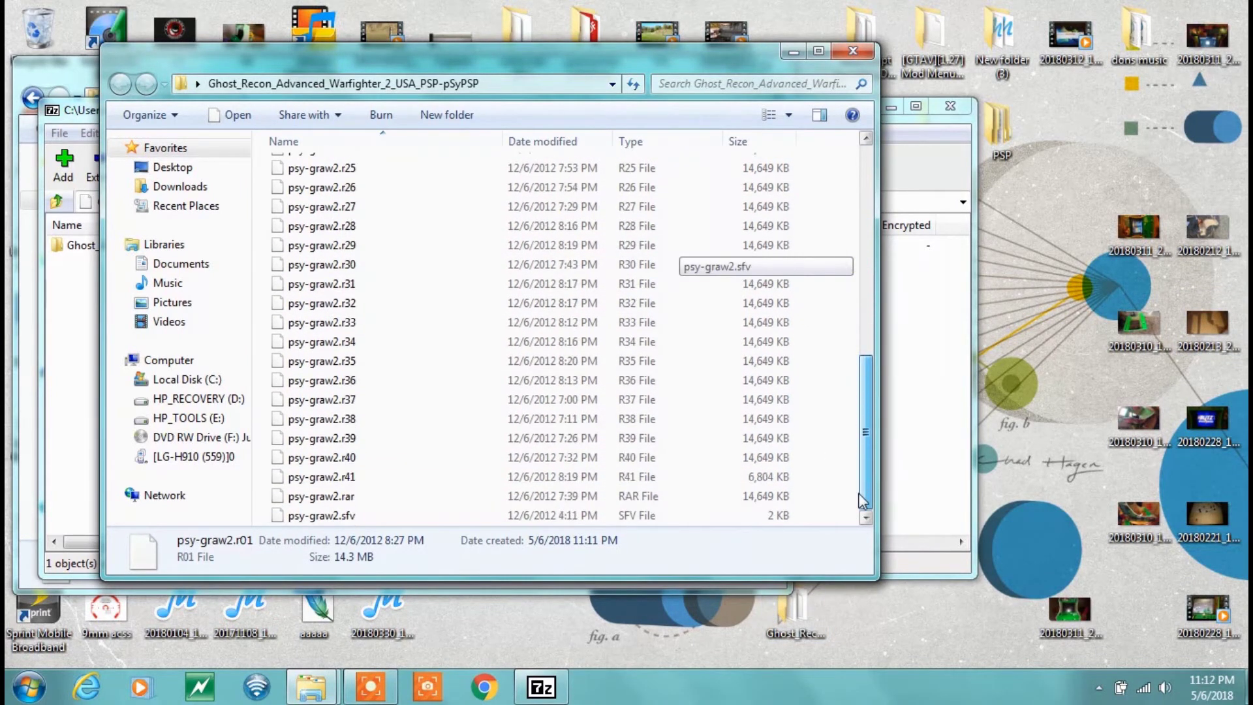
pyautogui.rightClick(358, 499)
pyautogui.rightClick(302, 499)
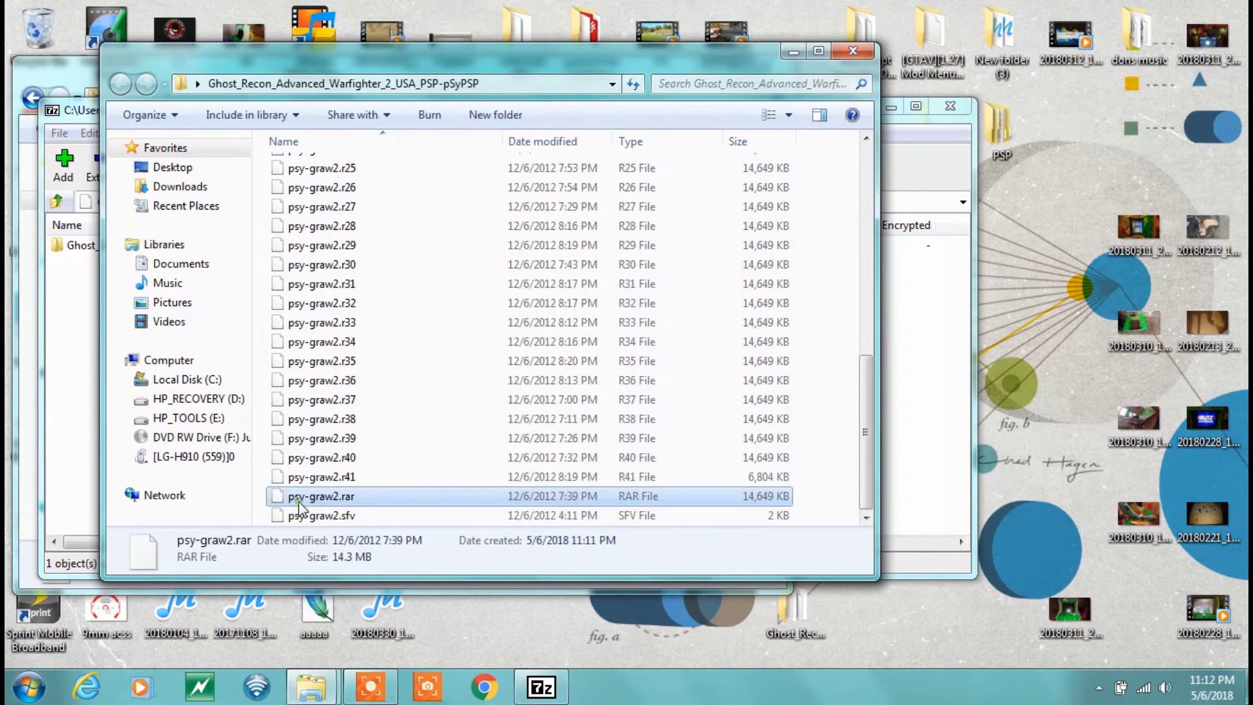
pyautogui.moveTo(442, 193)
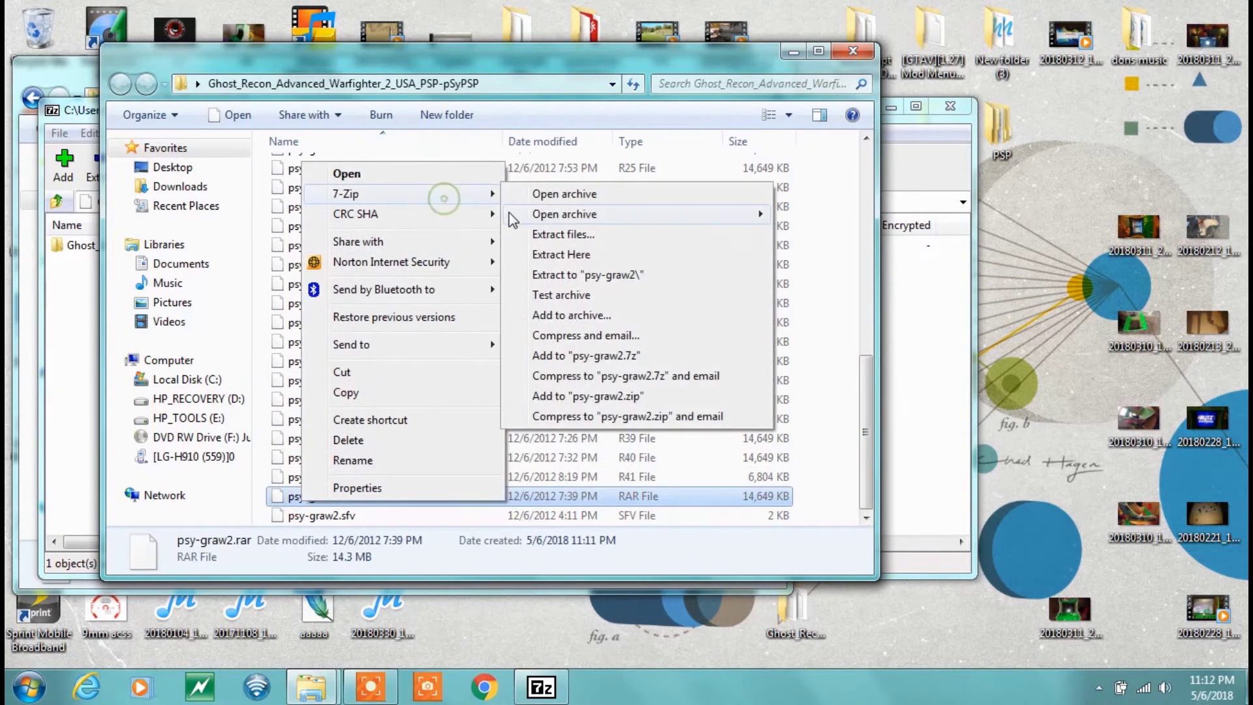
pyautogui.click(542, 196)
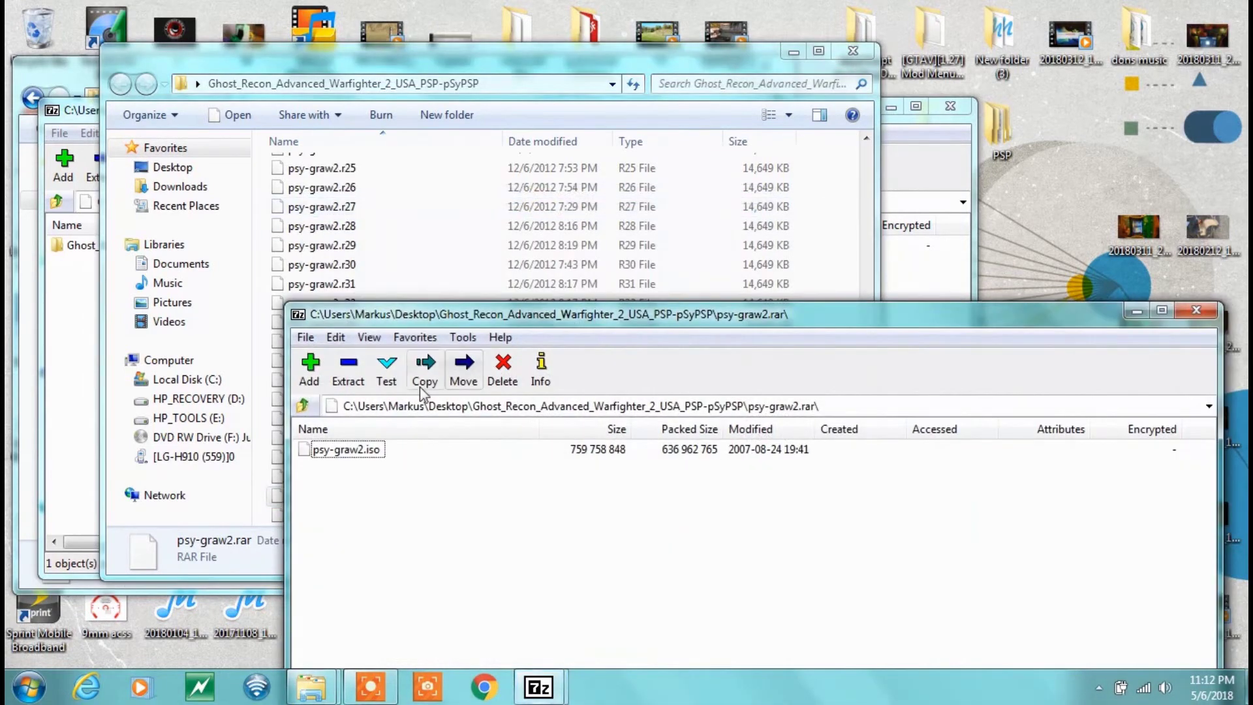
pyautogui.moveTo(372, 455); pyautogui.dragTo(1014, 216)
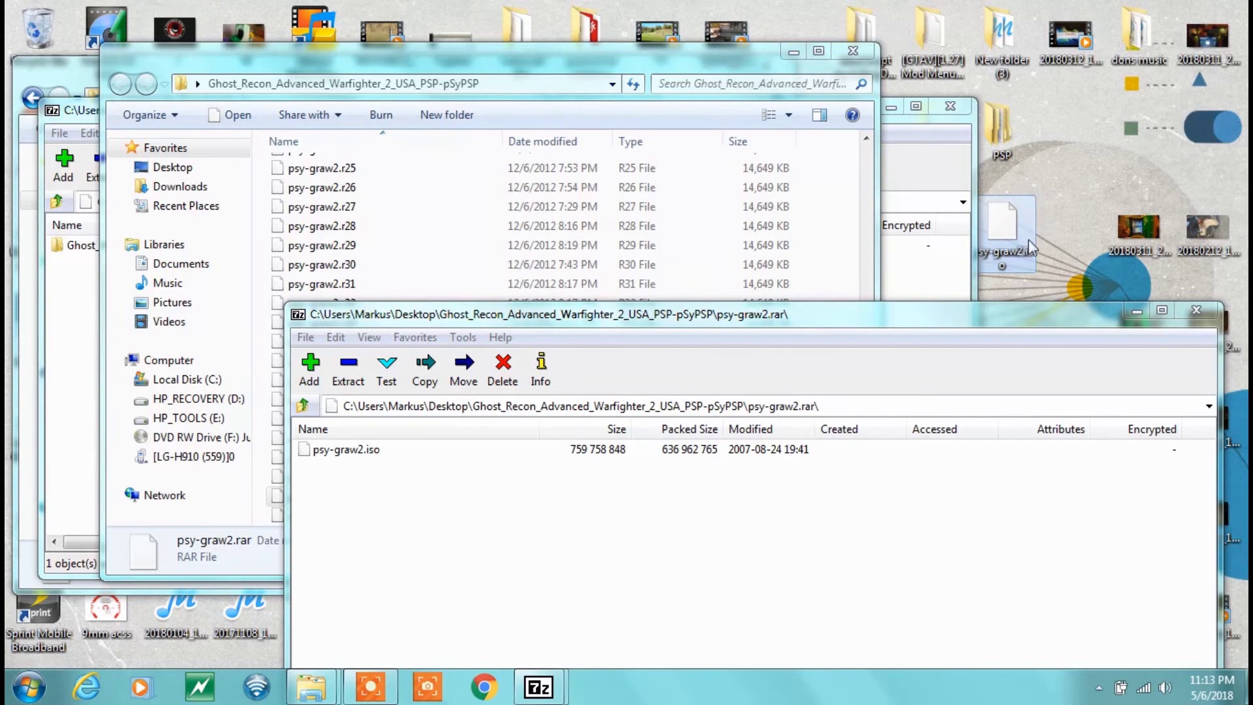
pyautogui.moveTo(1027, 268)
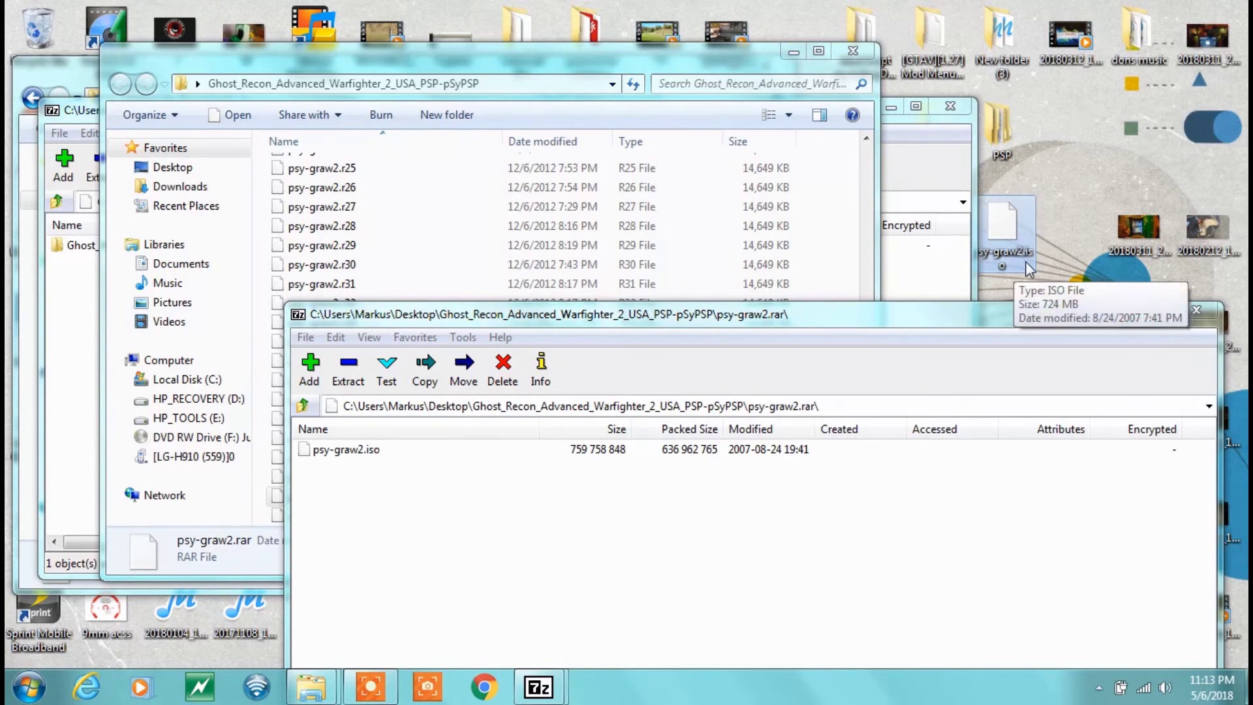
pyautogui.click(1061, 248)
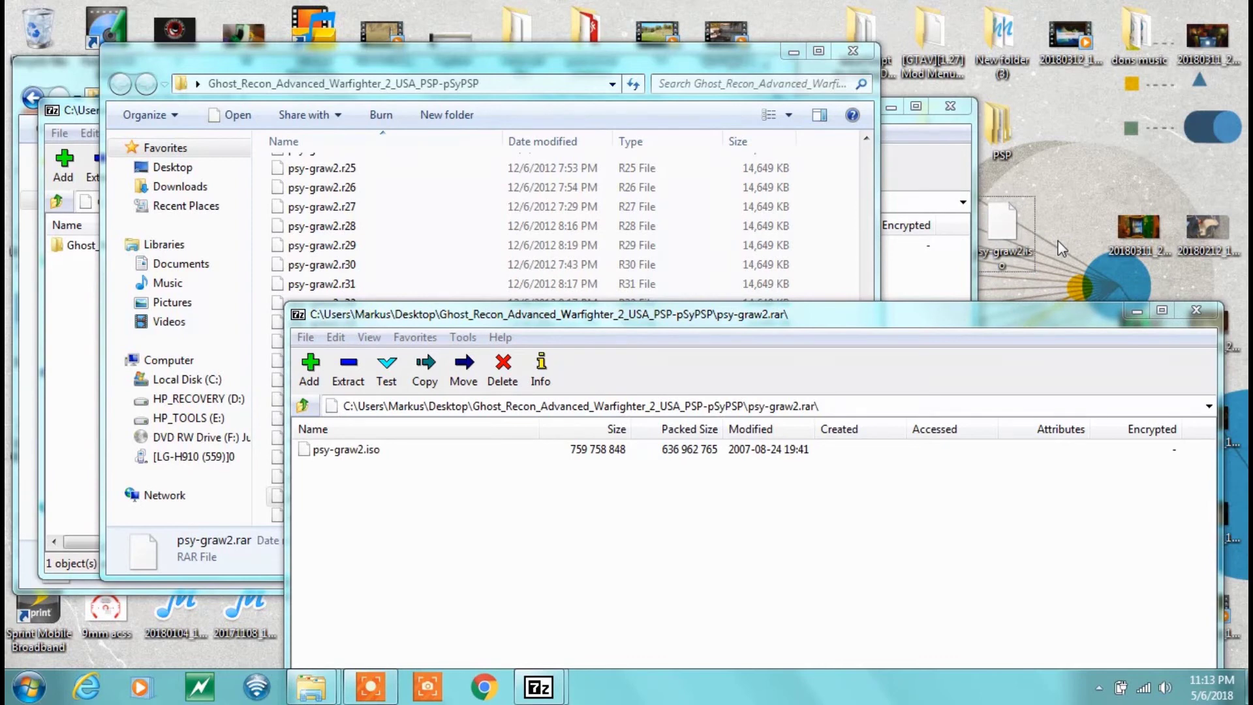